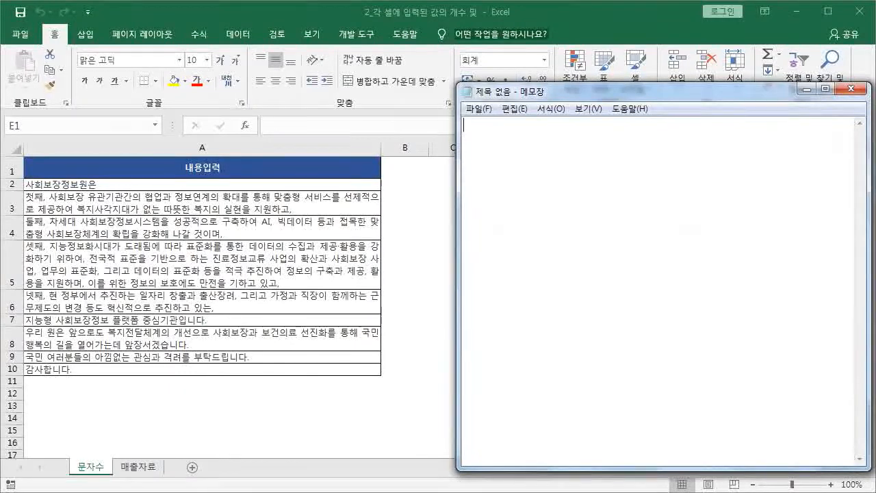
Step: Write the note "=LEN(값) => 문자수" on the first line of the blank text document
{"action": "type", "text": "=L"}
{"action": "type", "text": "E"}
{"action": "key", "text": "BackSpace"}
{"action": "type", "text": "L"}
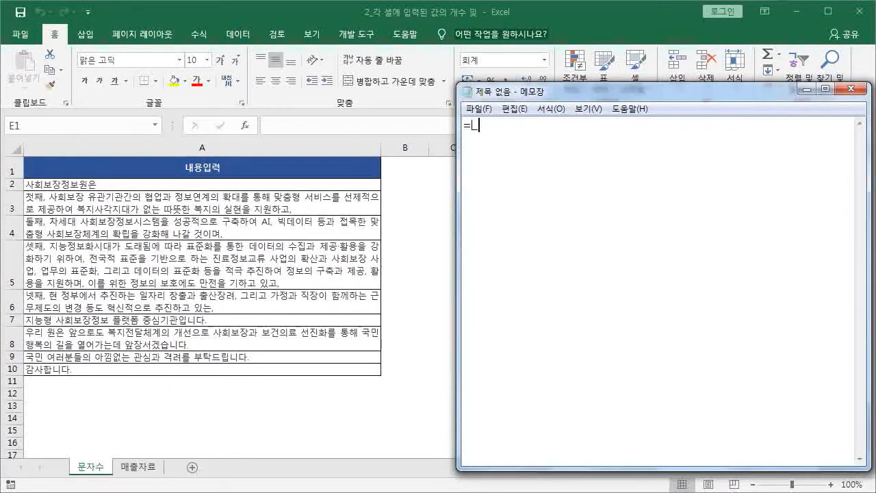
{"action": "type", "text": "EN("}
{"action": "type", "text": "값)"}
{"action": "type", "text": " ="}
{"action": "type", "text": "> ANS"}
{"action": "key", "text": "BackSpace"}
{"action": "key", "text": "BackSpace"}
{"action": "key", "text": "BackSpace"}
{"action": "type", "text": "문자수 "}
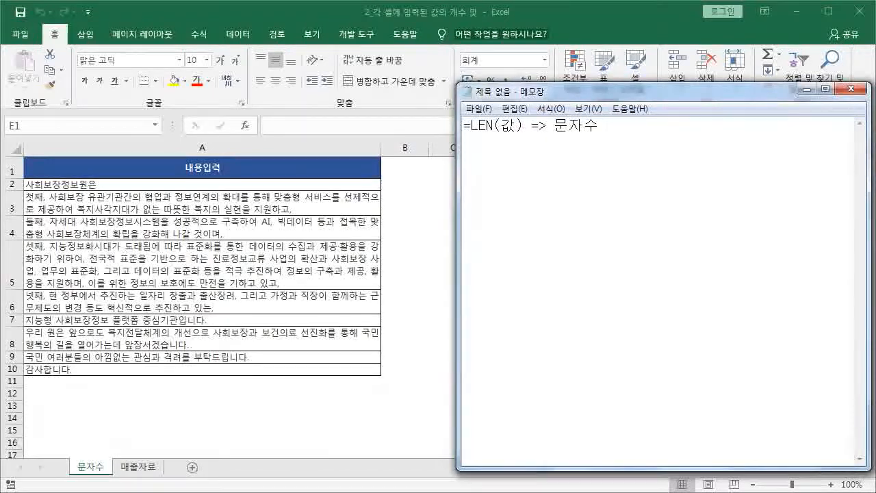
Step: Add the example line =LEN("대한민국") => 4 below the LEN syntax note
{"action": "type", "text": "="}
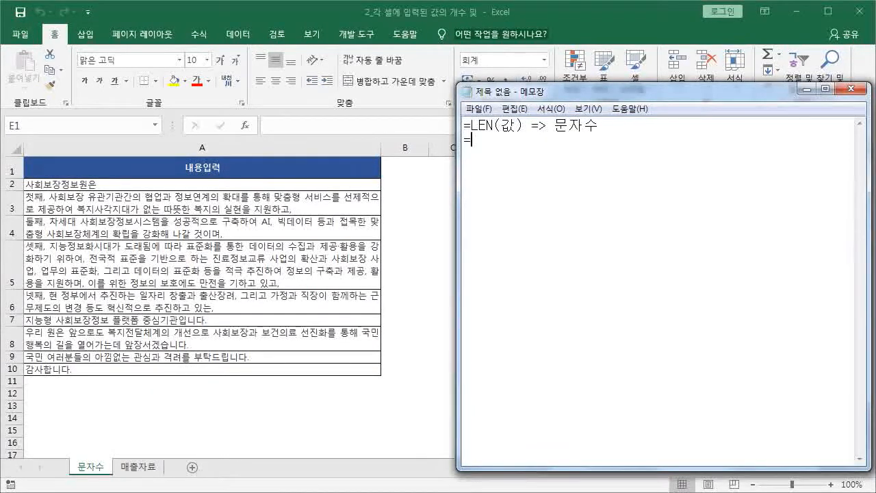
{"action": "type", "text": "LEN"}
{"action": "type", "text": "(\"EO"}
{"action": "key", "text": "BackSpace"}
{"action": "key", "text": "BackSpace"}
{"action": "type", "text": "대"}
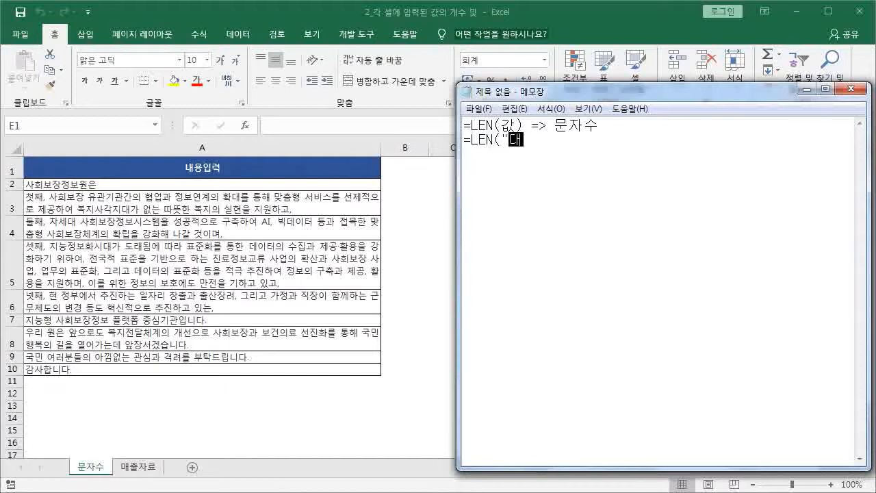
{"action": "type", "text": "한민국\""}
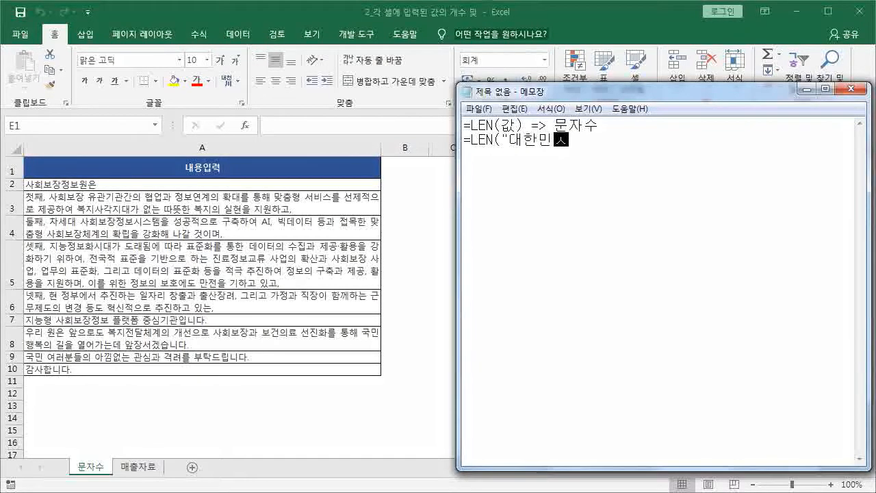
{"action": "type", "text": ") => "}
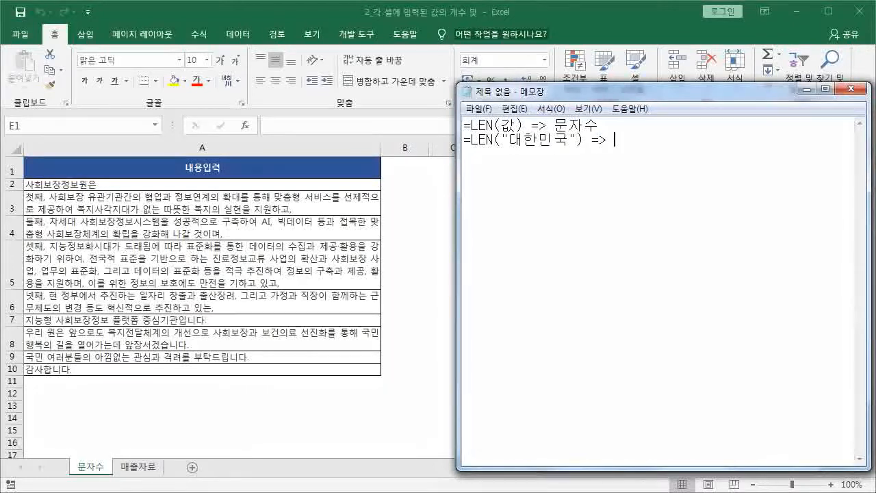
{"action": "type", "text": "4"}
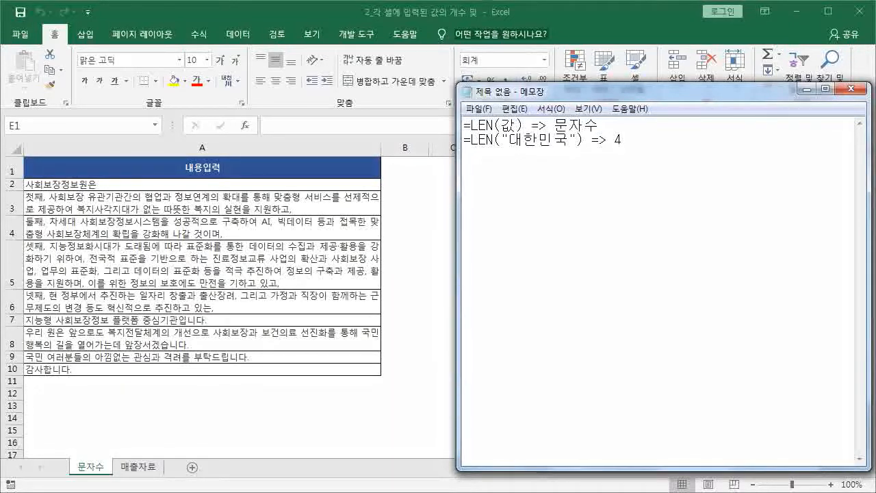
Step: Add a third line with a space in the text: =LEN("대한 민국") => 5
{"action": "key", "text": "Return"}
{"action": "type", "text": "=LEN"}
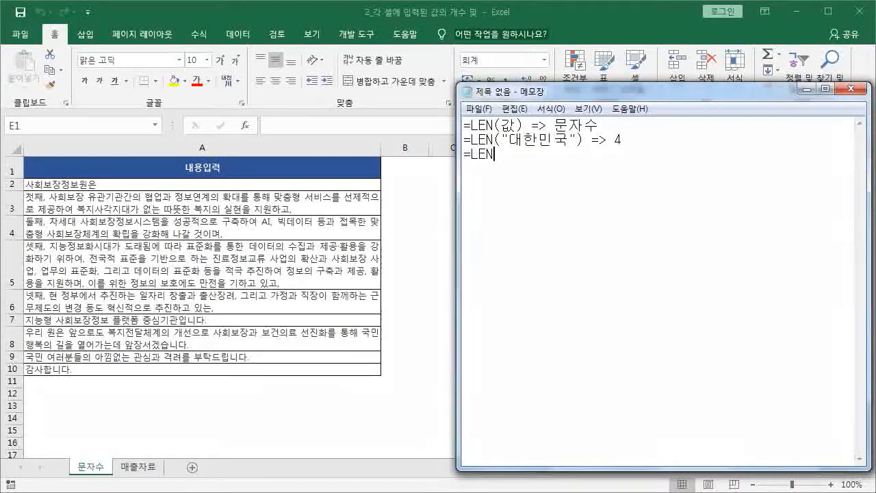
{"action": "type", "text": "(\"대한ㅁ민국\")"}
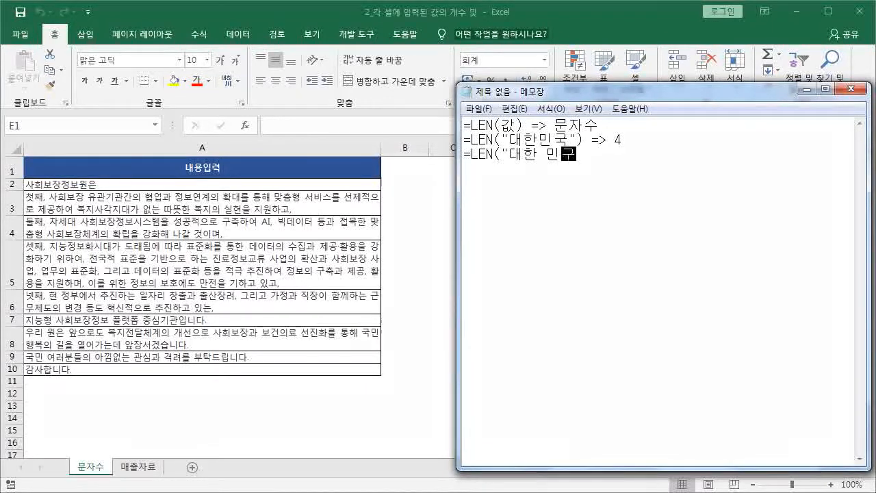
{"action": "type", "text": " => 5"}
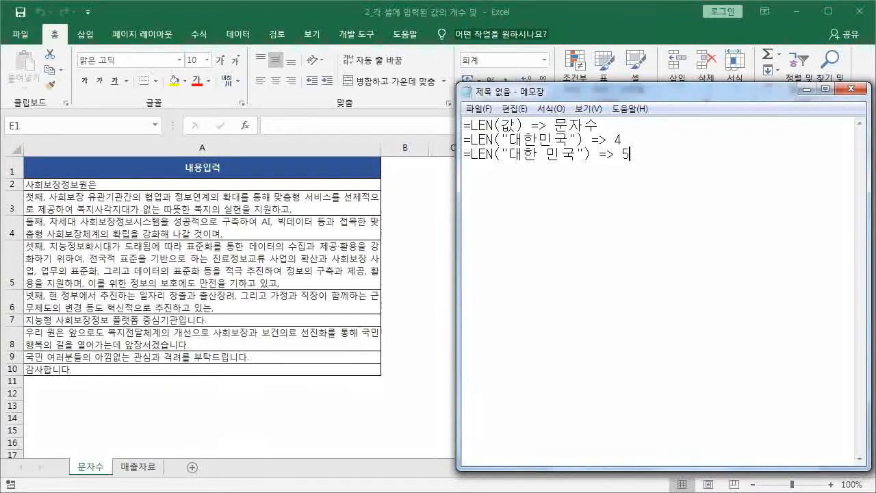
Step: Leave a blank line, add the note "=SUM(범위)", and highlight the 값 argument in the first LEN note
{"action": "key", "text": "Return"}
{"action": "key", "text": "Return"}
{"action": "type", "text": "="}
{"action": "type", "text": "SUM("}
{"action": "type", "text": "범위"}
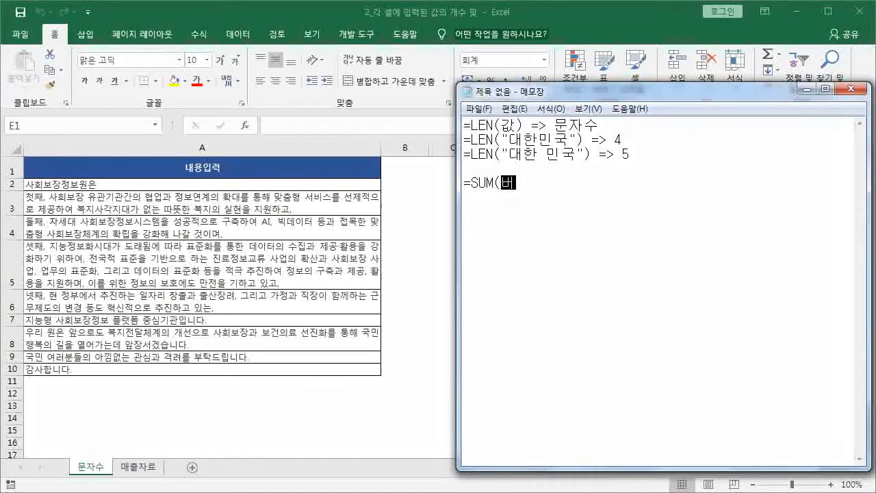
{"action": "type", "text": ")"}
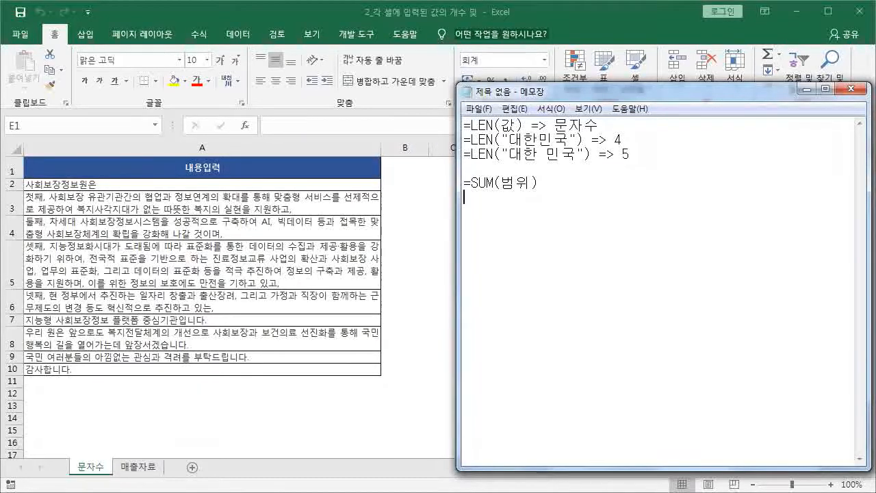
{"action": "key", "text": "Return"}
{"action": "double_click", "coordinate": [506, 125]}
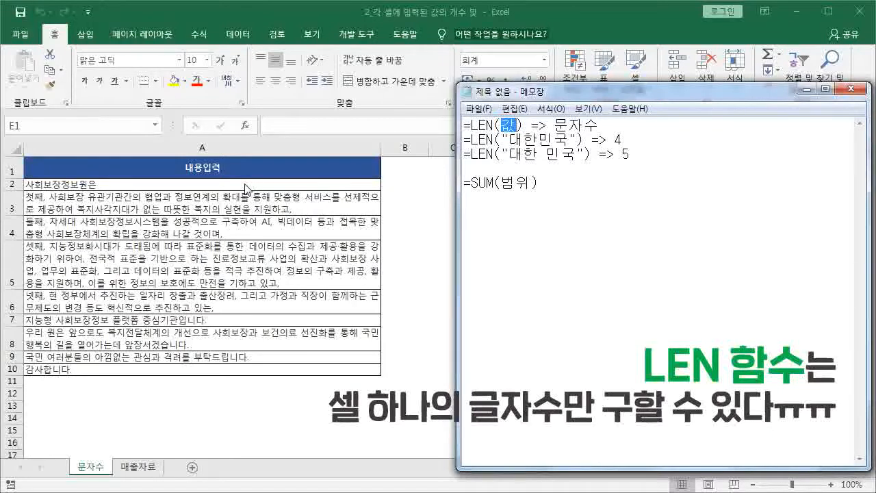
Step: Switch to Excel and enter =LEN(A2) in cell B2 of the 문자수 sheet
{"action": "left_click", "coordinate": [385, 265]}
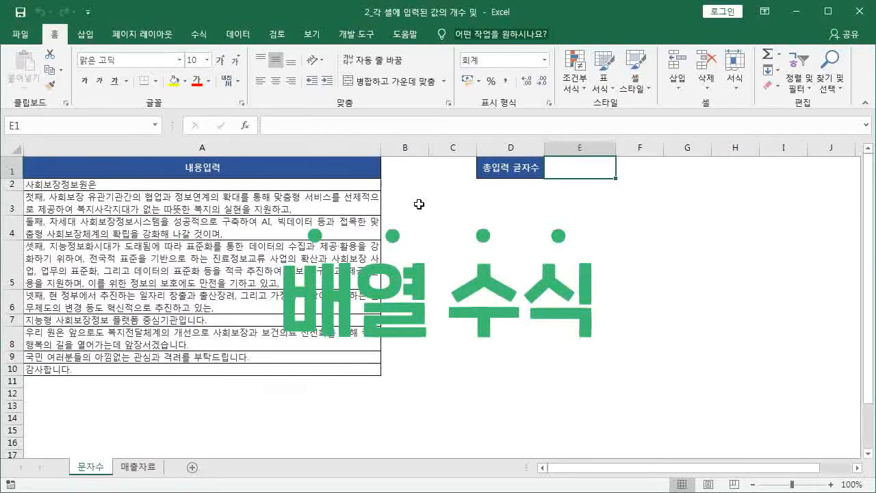
{"action": "left_click", "coordinate": [400, 184]}
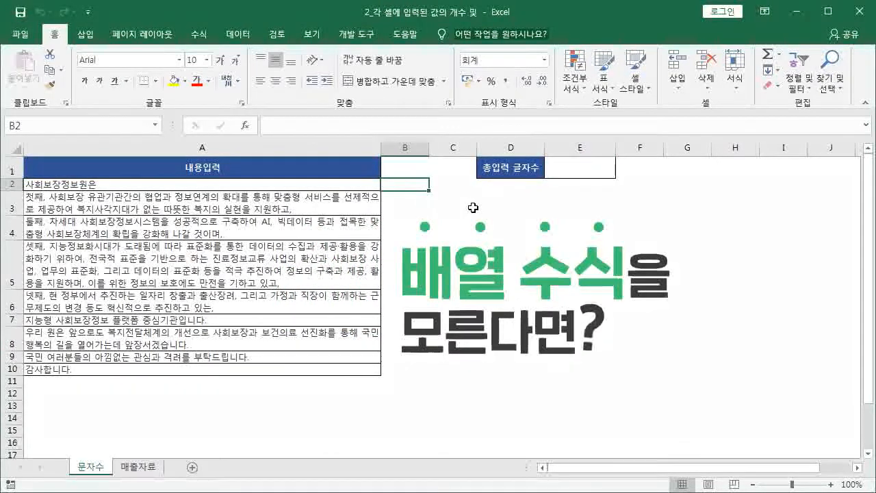
{"action": "key", "text": "F2"}
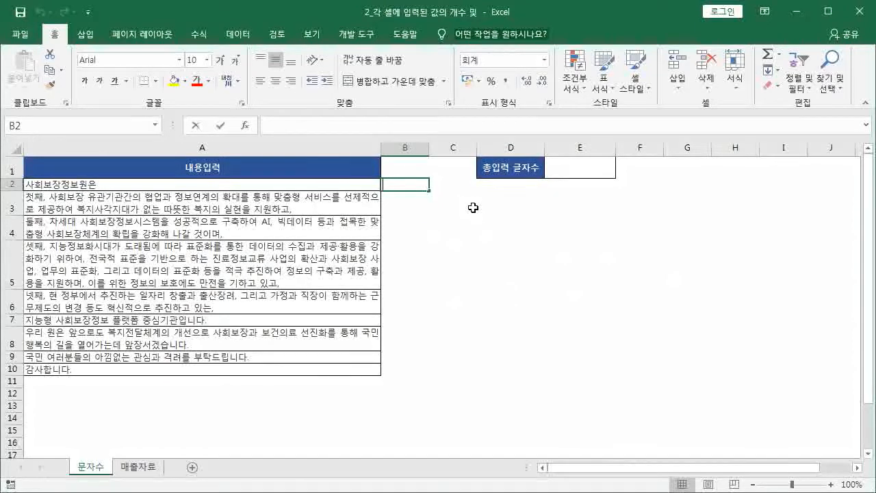
{"action": "type", "text": "=LEN"}
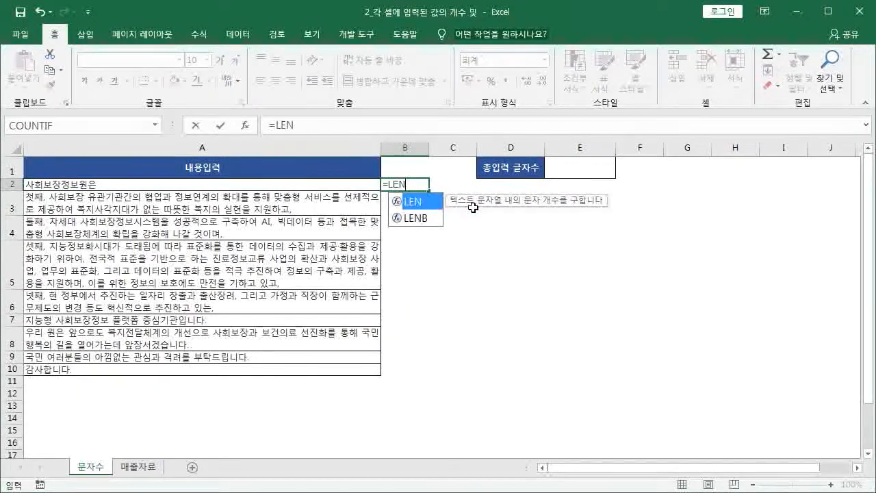
{"action": "type", "text": "("}
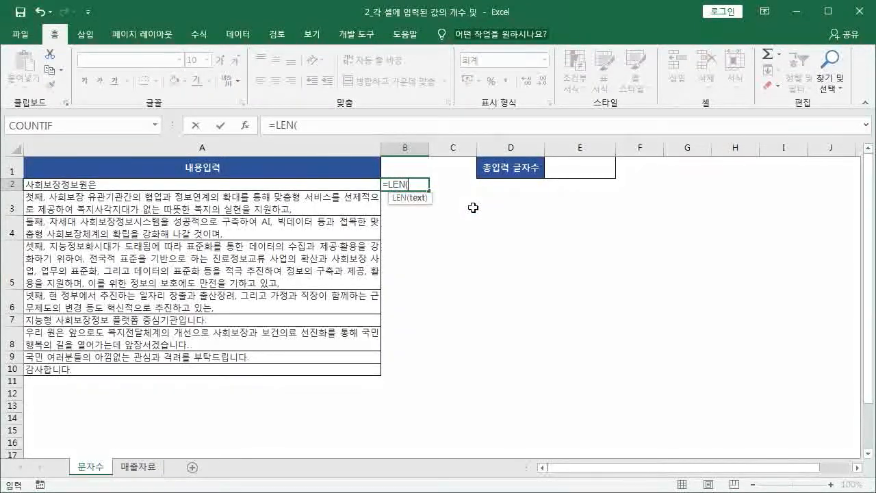
{"action": "left_click", "coordinate": [89, 183]}
{"action": "type", "text": ")"}
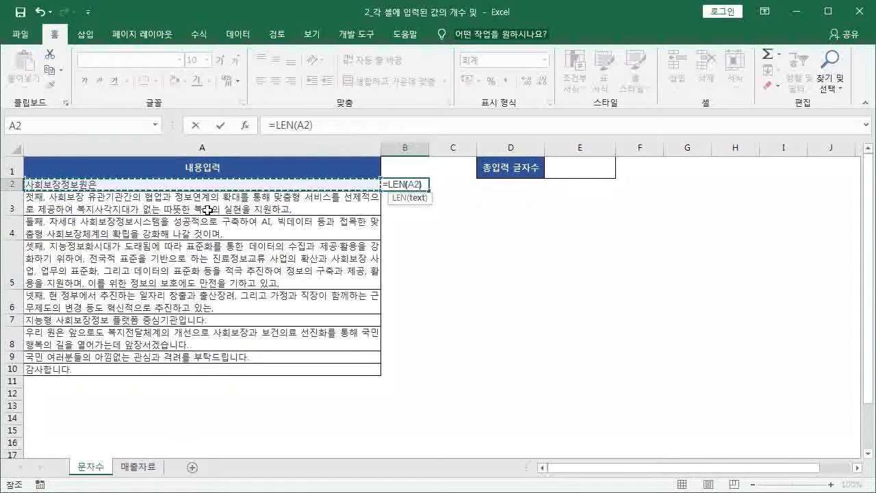
{"action": "key", "text": "Return"}
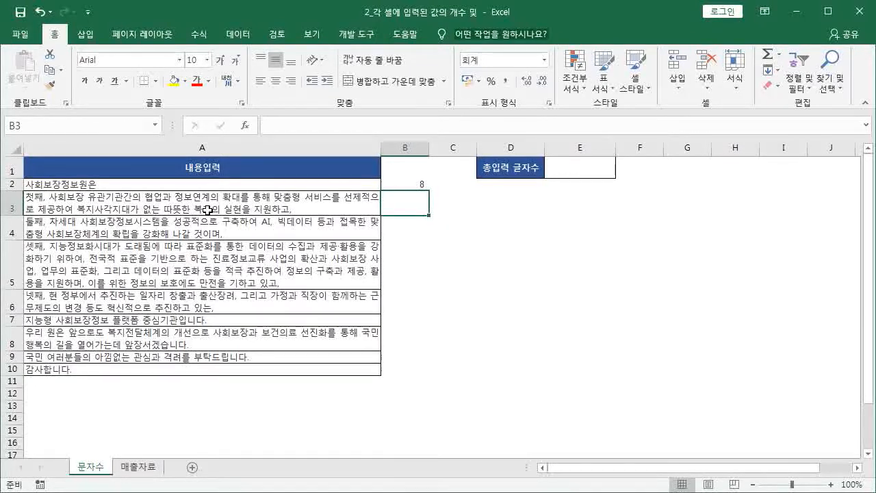
{"action": "left_click", "coordinate": [399, 182]}
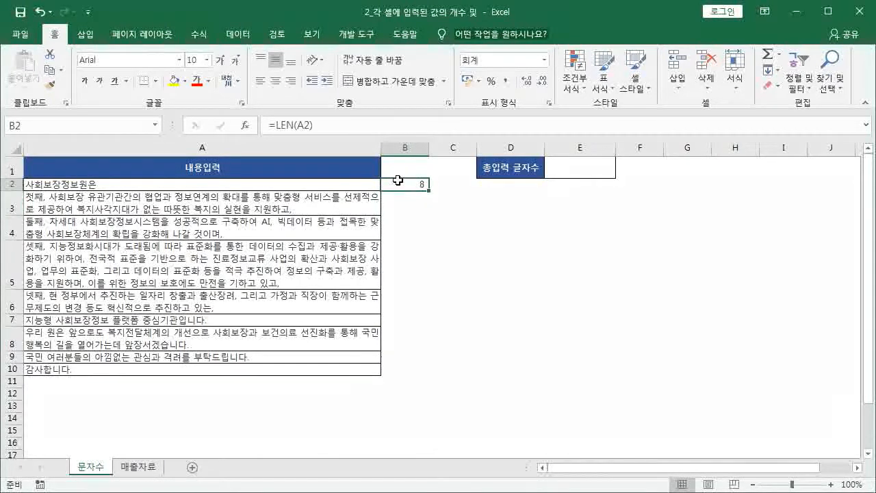
{"action": "left_click", "coordinate": [411, 203]}
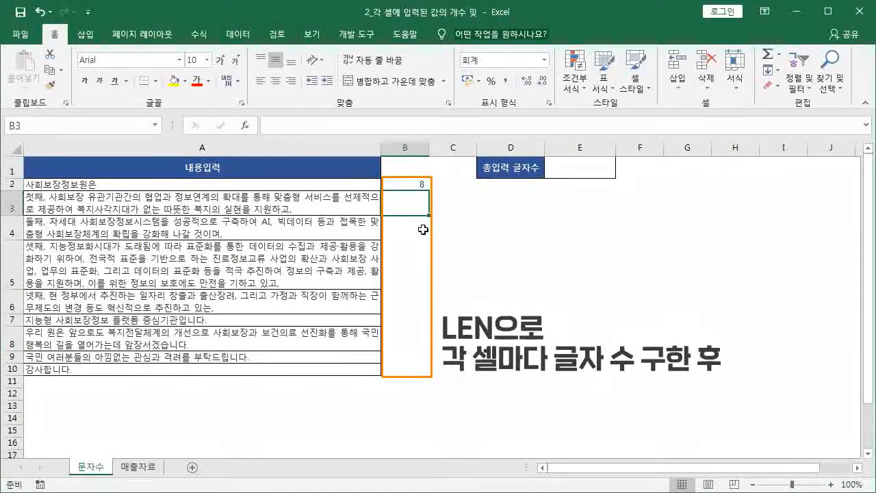
{"action": "left_click", "coordinate": [423, 231]}
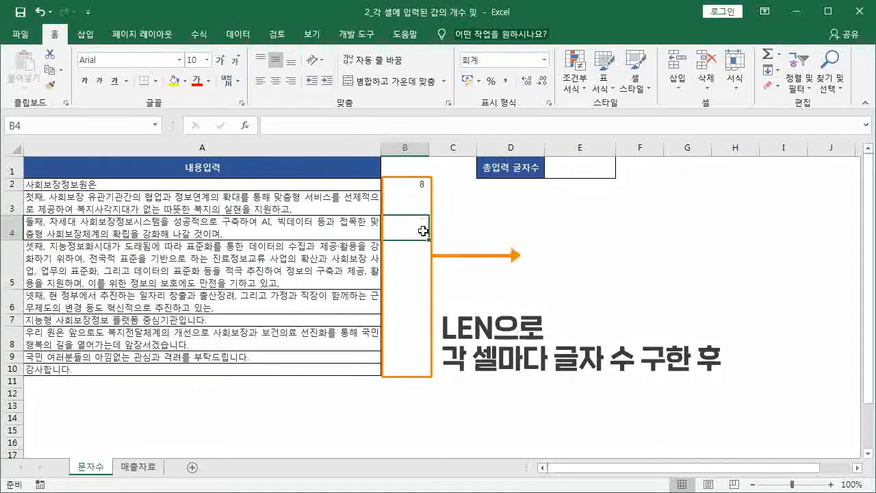
Step: Write the formula =LEN(A2:A10) in cell E1, beside the 총입력 글자수 label
{"action": "left_click", "coordinate": [564, 169]}
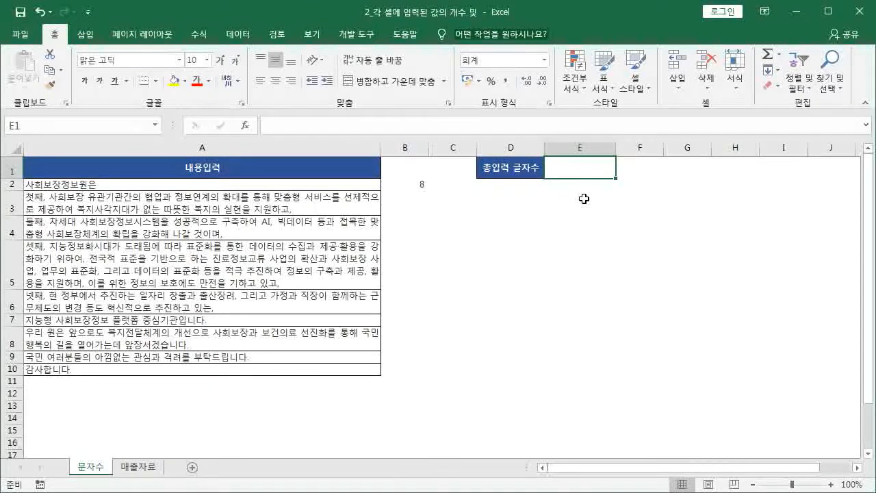
{"action": "type", "text": "="}
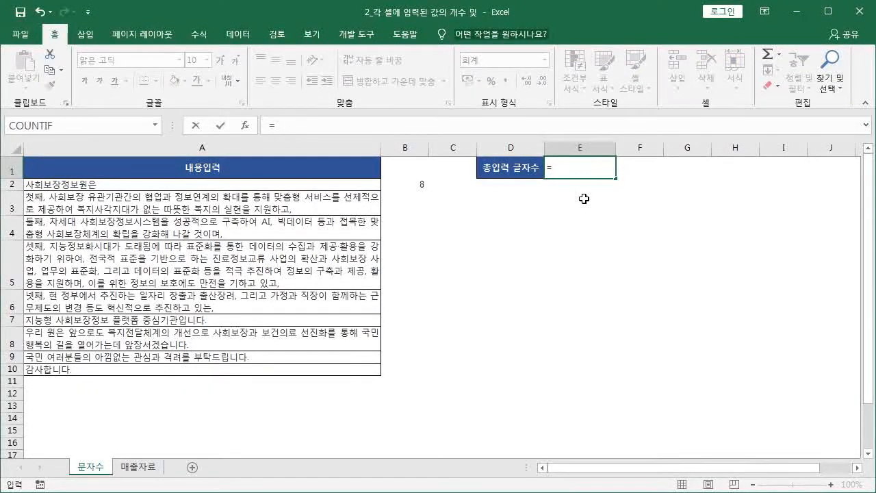
{"action": "type", "text": "LEN("}
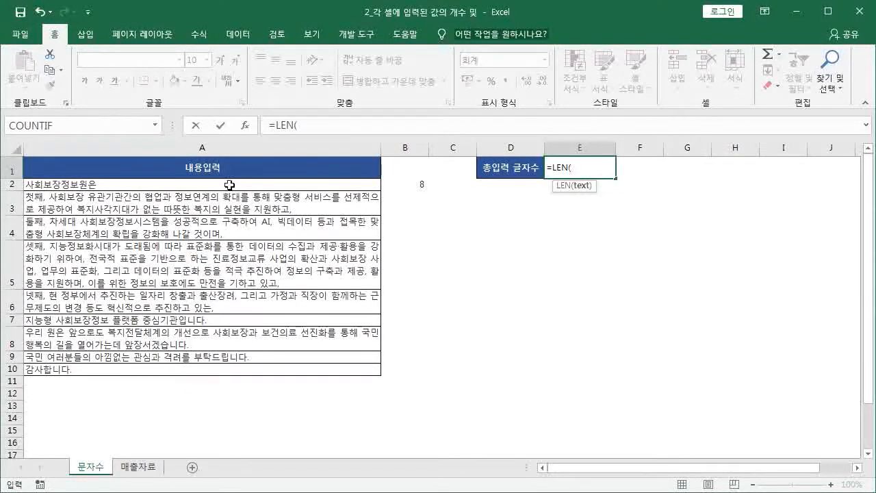
{"action": "left_click_drag", "start_coordinate": [230, 185], "coordinate": [220, 366]}
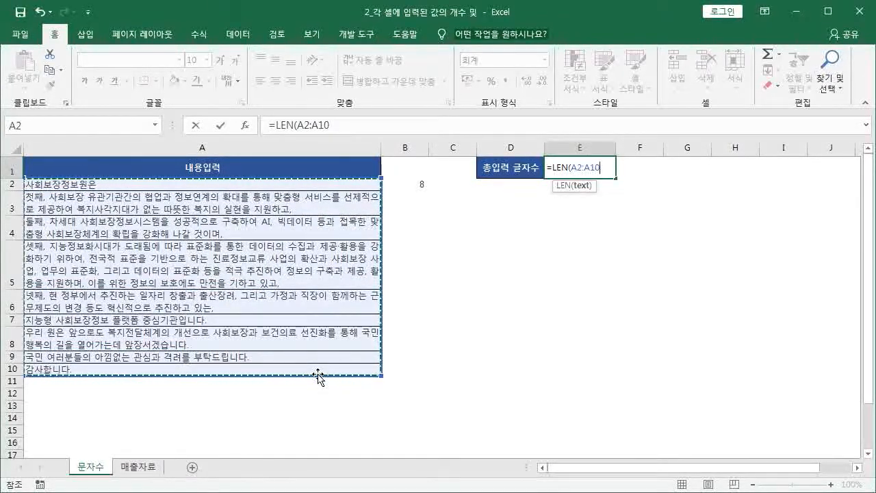
{"action": "type", "text": ")"}
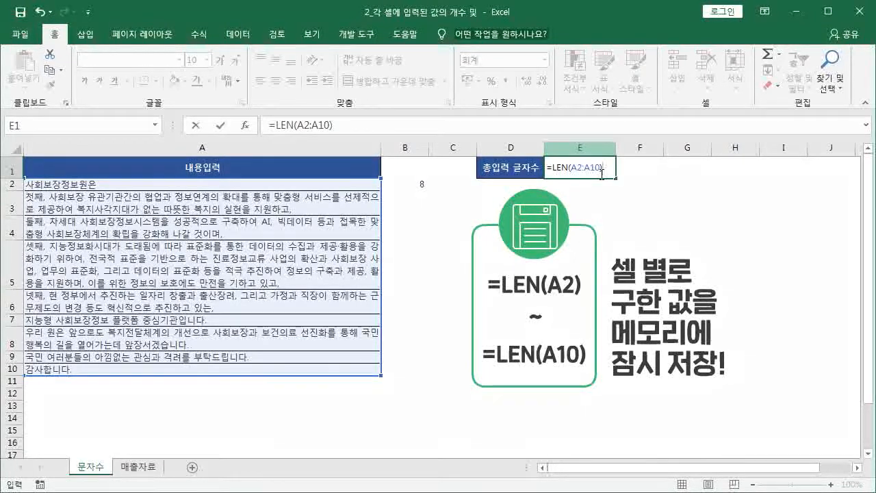
Step: Wrap the E1 formula in SUM to make =SUM(LEN(A2:A10)) and enter it as an array formula
{"action": "left_click_drag", "start_coordinate": [570, 168], "coordinate": [587, 169]}
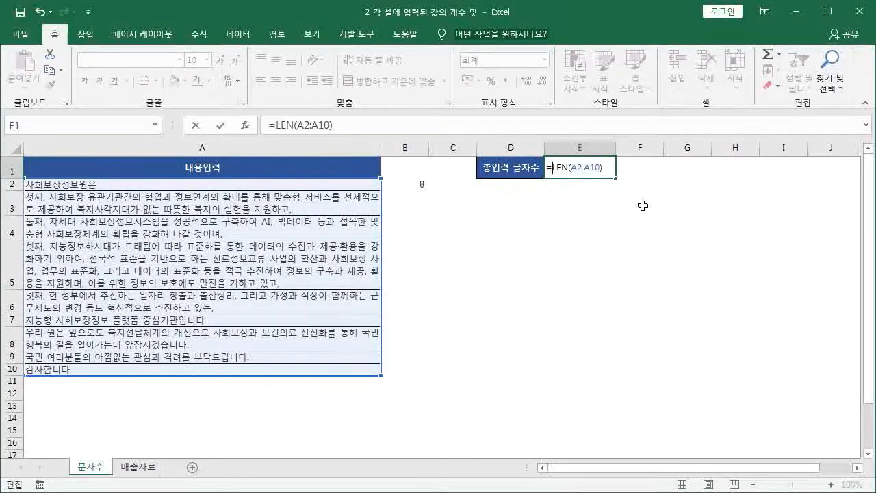
{"action": "type", "text": "SUM("}
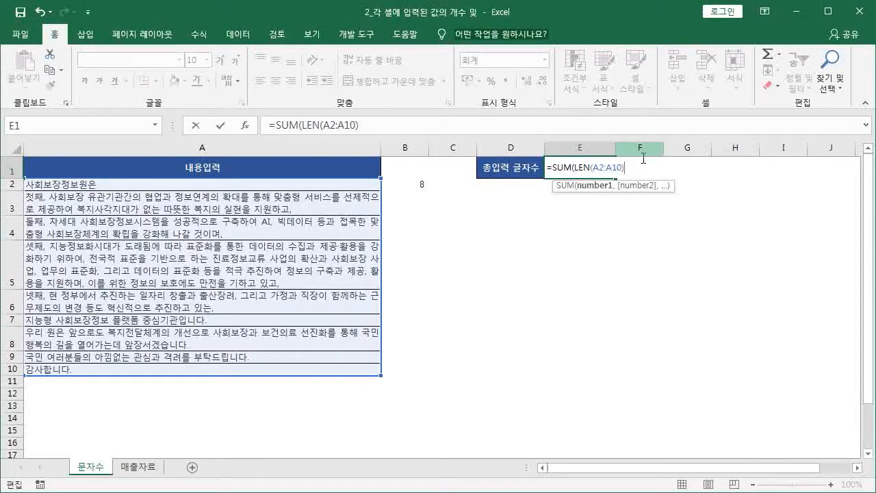
{"action": "type", "text": ")"}
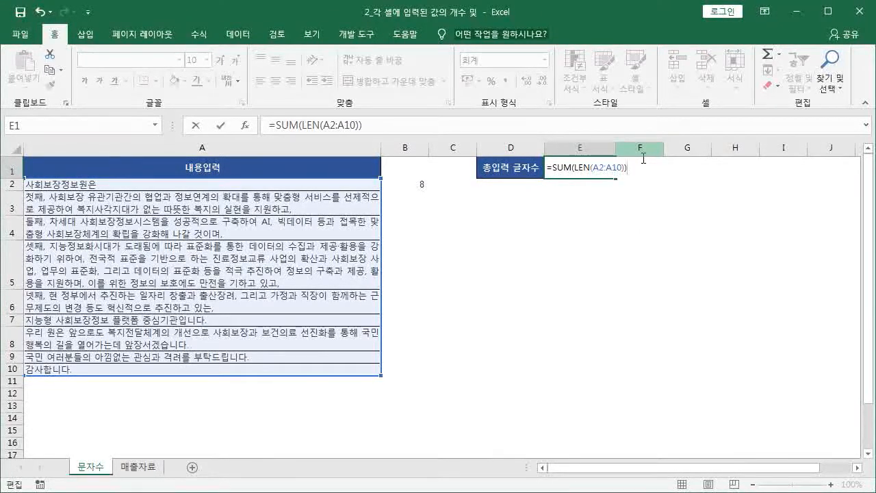
{"action": "left_click", "coordinate": [595, 167]}
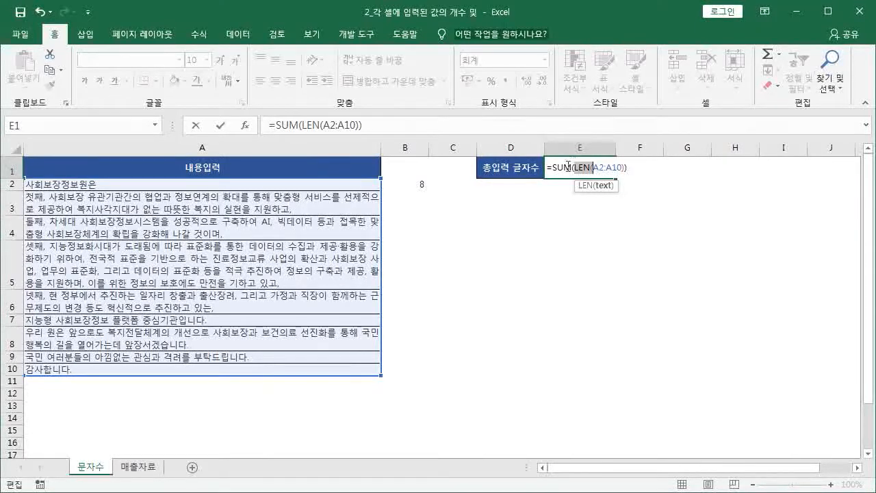
{"action": "left_click_drag", "start_coordinate": [553, 168], "coordinate": [571, 170]}
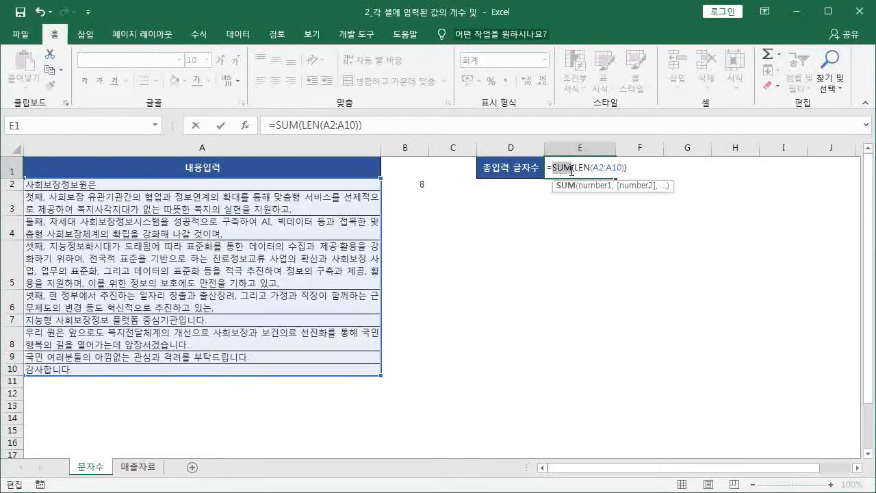
{"action": "key", "text": "ctrl+shift+Return"}
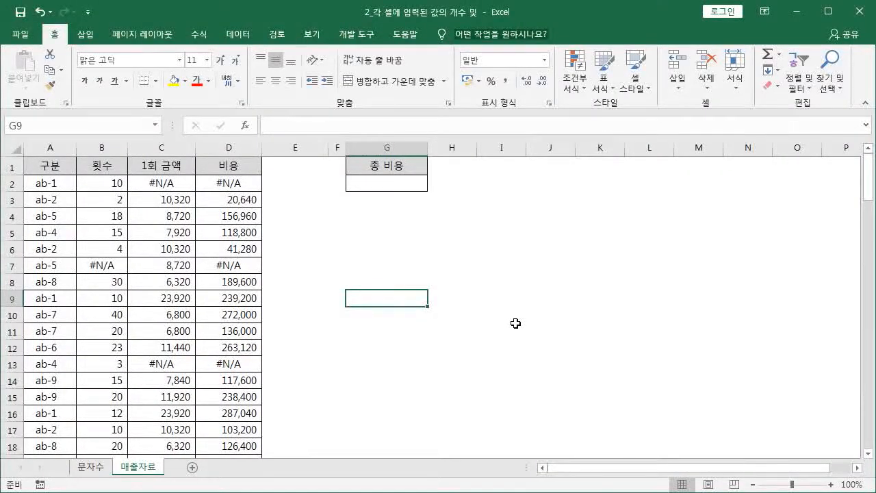
Step: Look through the 비용 column from D2 down to its last row, checking for error values
{"action": "left_click", "coordinate": [234, 187]}
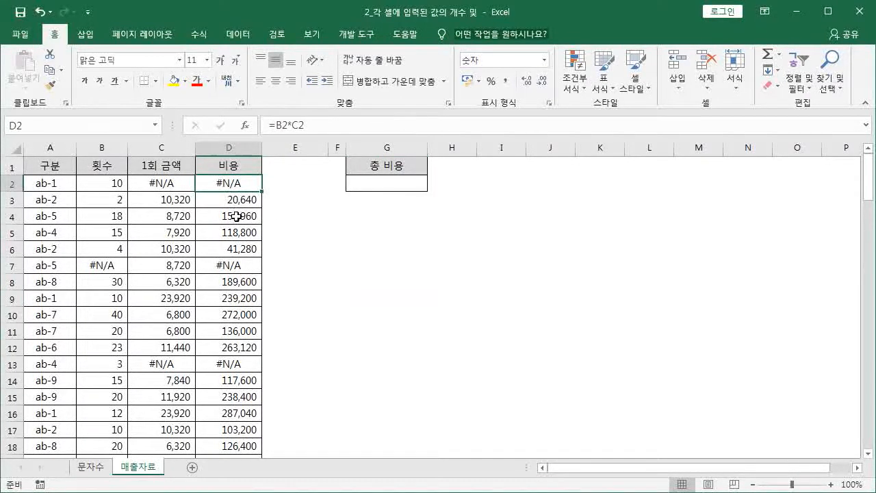
{"action": "scroll", "coordinate": [236, 205], "scroll_direction": "down", "scroll_amount": 3}
{"action": "scroll", "coordinate": [236, 216], "scroll_direction": "down", "scroll_amount": 13}
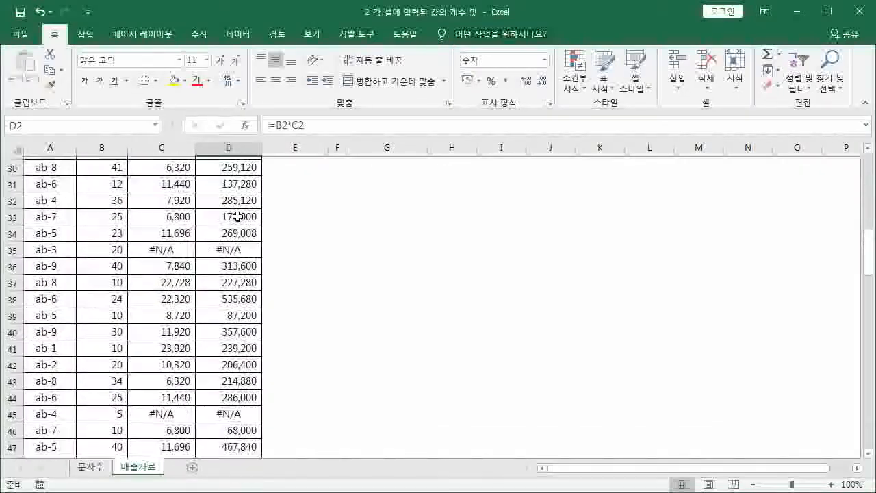
{"action": "scroll", "coordinate": [237, 216], "scroll_direction": "down", "scroll_amount": 7}
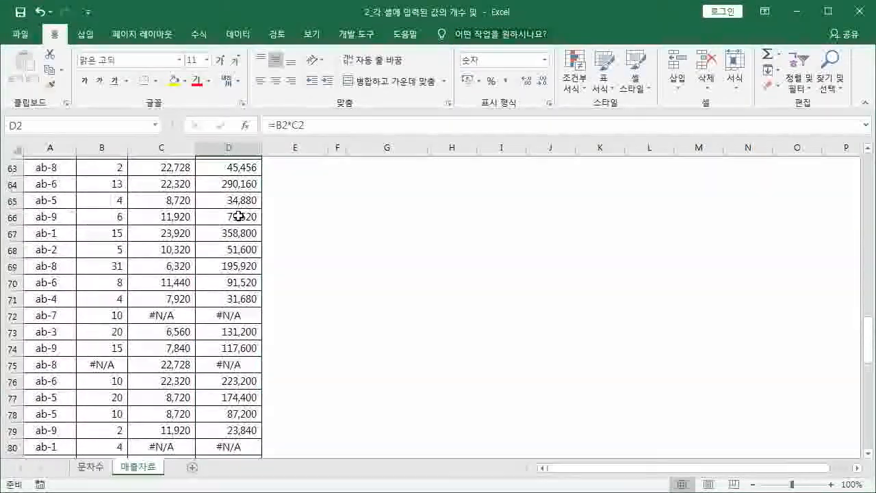
{"action": "scroll", "coordinate": [238, 216], "scroll_direction": "down", "scroll_amount": 8}
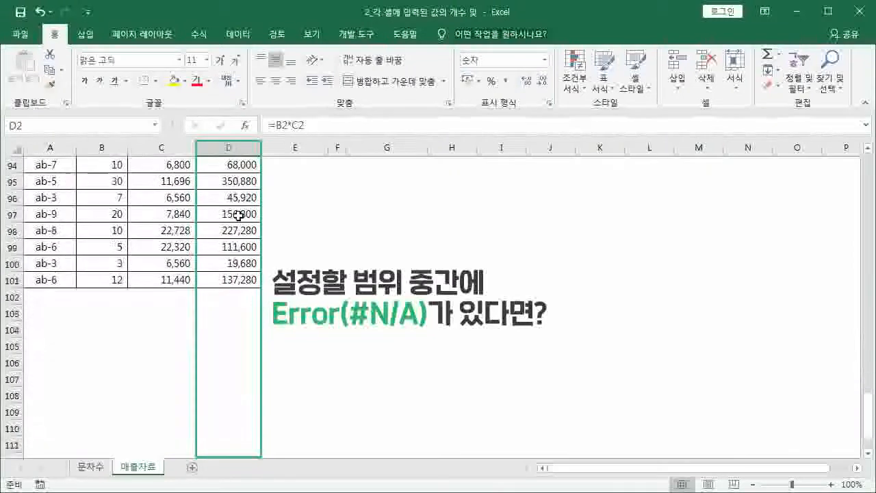
{"action": "scroll", "coordinate": [237, 216], "scroll_direction": "up", "scroll_amount": 9}
{"action": "scroll", "coordinate": [237, 216], "scroll_direction": "up", "scroll_amount": 20}
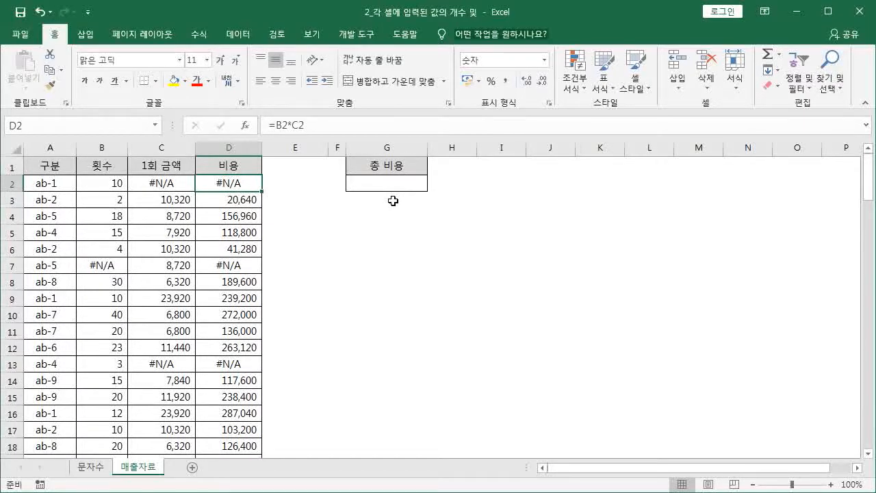
Step: Enter the formula =SUM(D2:D101) in cell G4 to total the 비용 column
{"action": "left_click", "coordinate": [393, 201]}
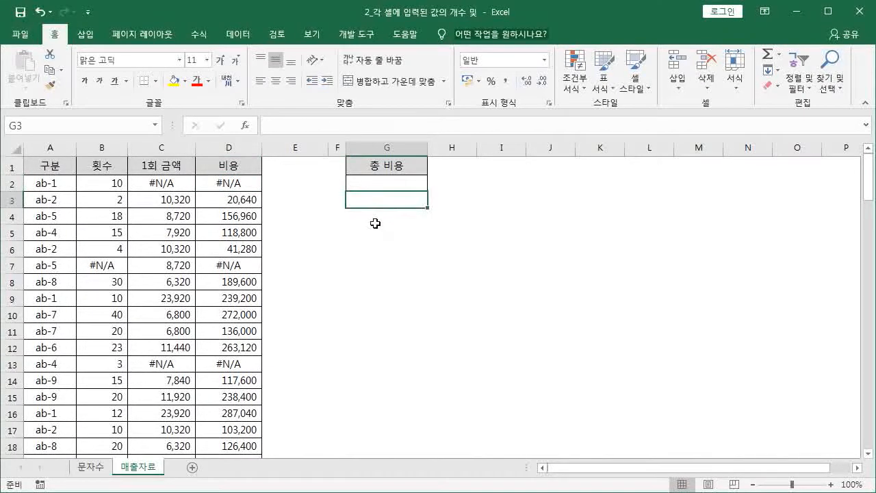
{"action": "left_click", "coordinate": [376, 221]}
{"action": "type", "text": "=SUM("}
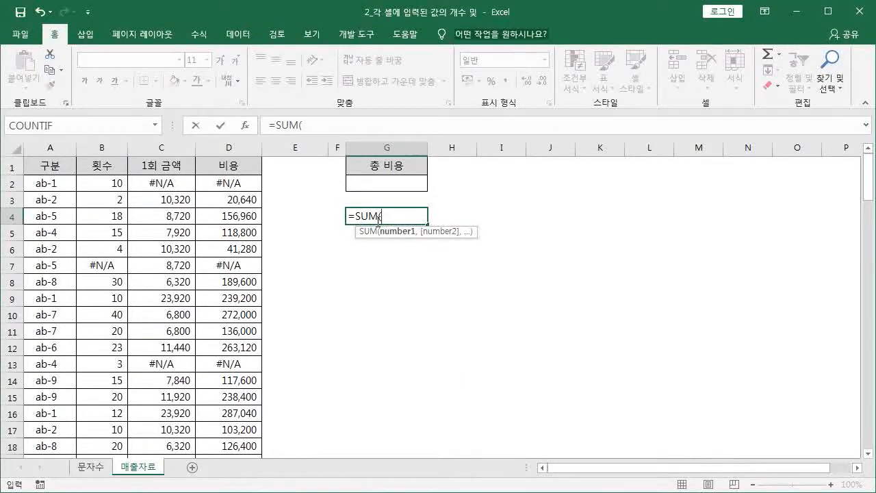
{"action": "left_click", "coordinate": [235, 186]}
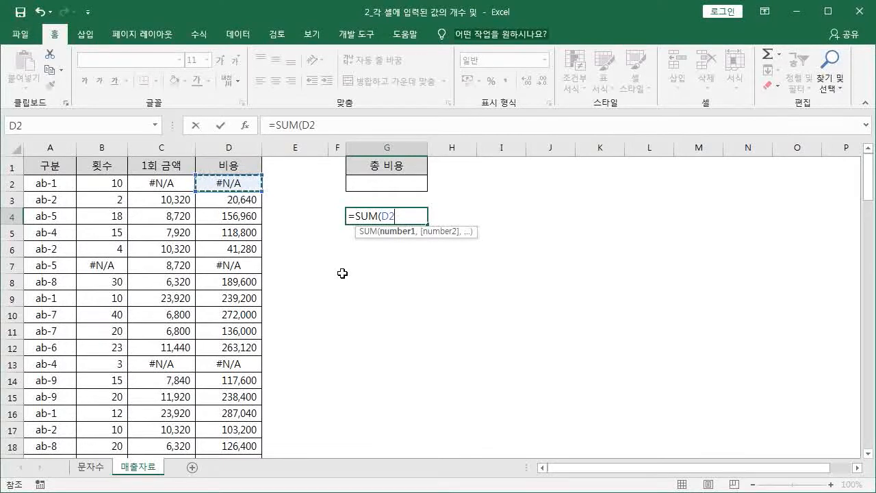
{"action": "key", "text": "ctrl+shift+Down"}
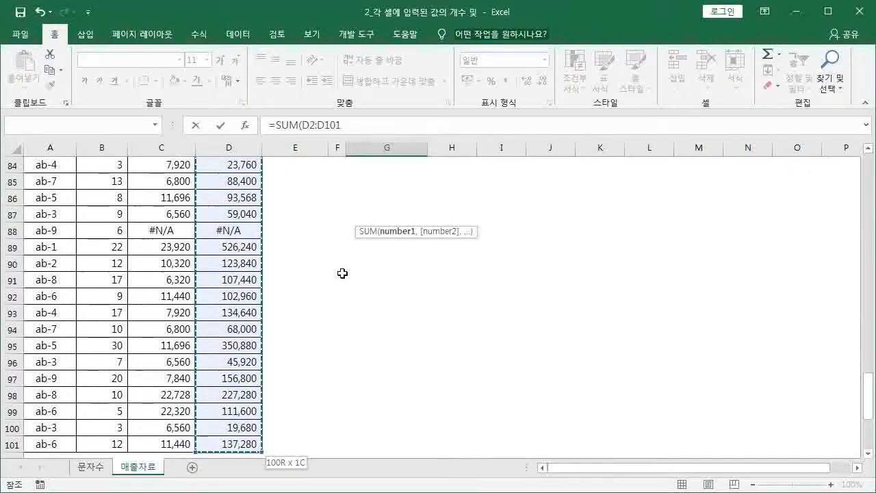
{"action": "type", "text": ")"}
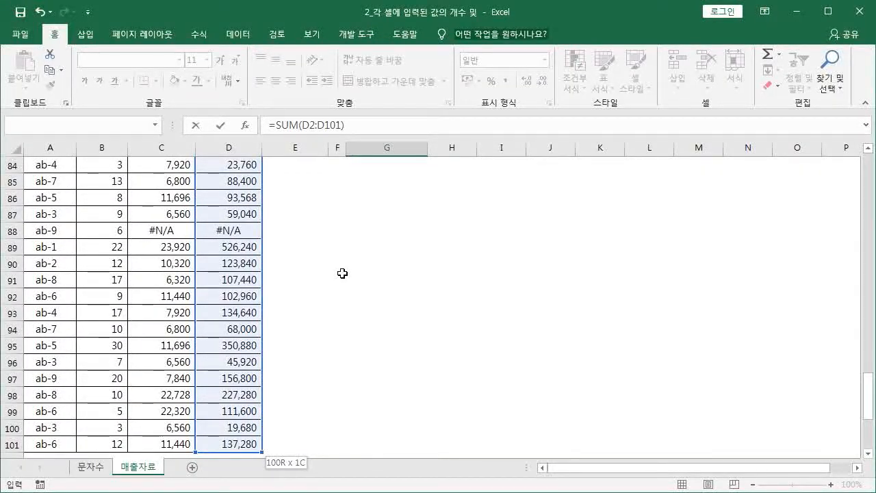
{"action": "key", "text": "Return"}
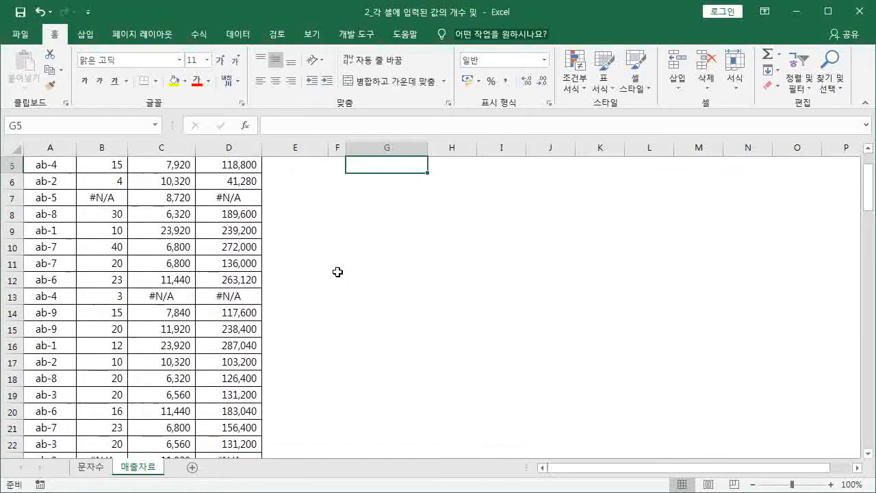
Step: Examine the SUM formula in cell G4 and the 비용 range it references, leaving the formula as is
{"action": "scroll", "coordinate": [338, 272], "scroll_direction": "up", "scroll_amount": 1}
{"action": "left_click", "coordinate": [379, 196]}
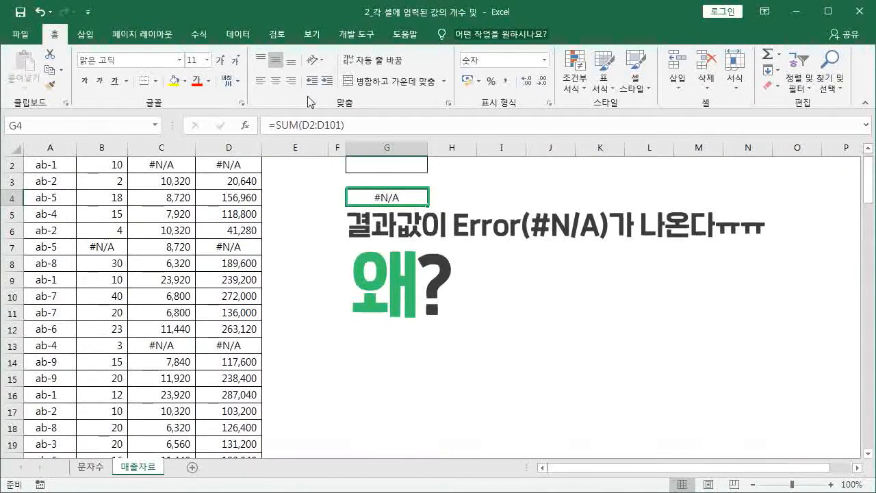
{"action": "double_click", "coordinate": [385, 197]}
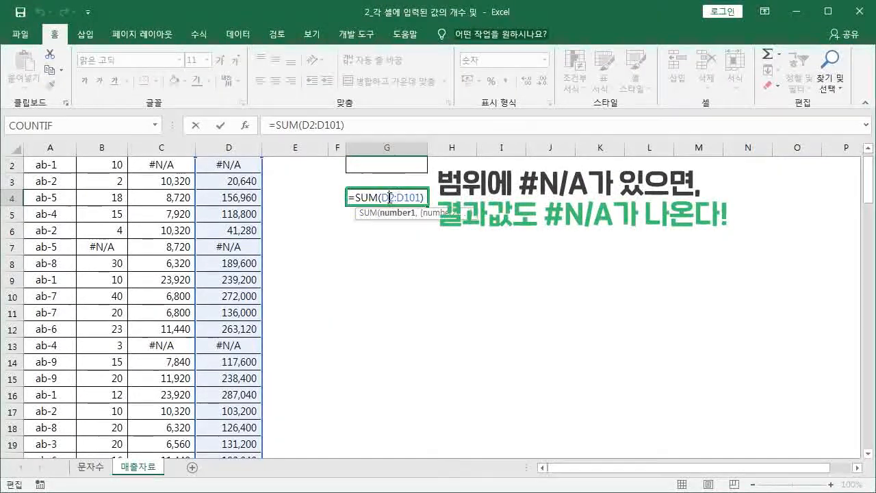
{"action": "left_click_drag", "start_coordinate": [388, 198], "coordinate": [407, 197]}
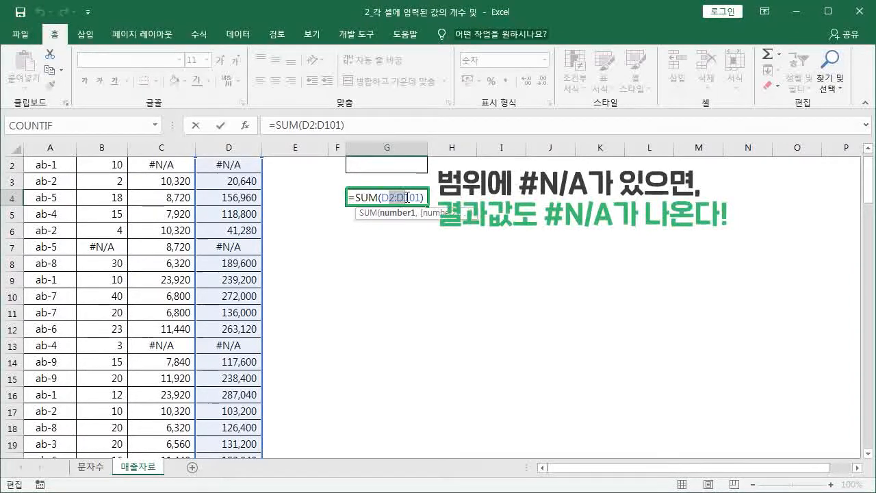
{"action": "scroll", "coordinate": [408, 197], "scroll_direction": "up", "scroll_amount": 1}
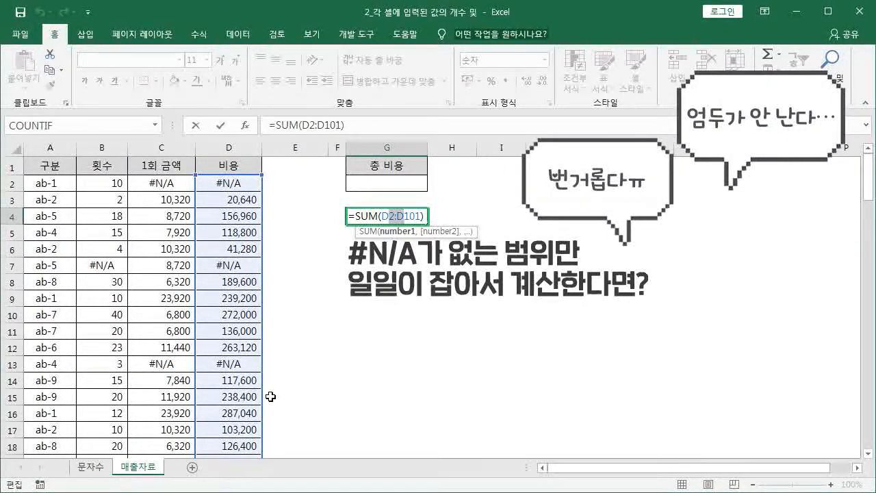
{"action": "key", "text": "Return"}
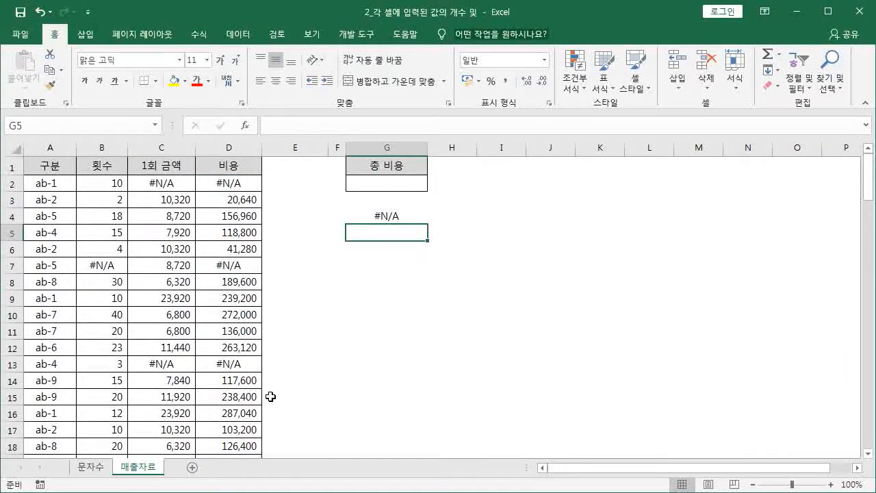
Step: Switch to Notepad, add the note "=IFERROR(값1,값2)" below the SUM note, and highlight its 값1 and 값2 arguments in turn
{"action": "key", "text": "alt+Tab"}
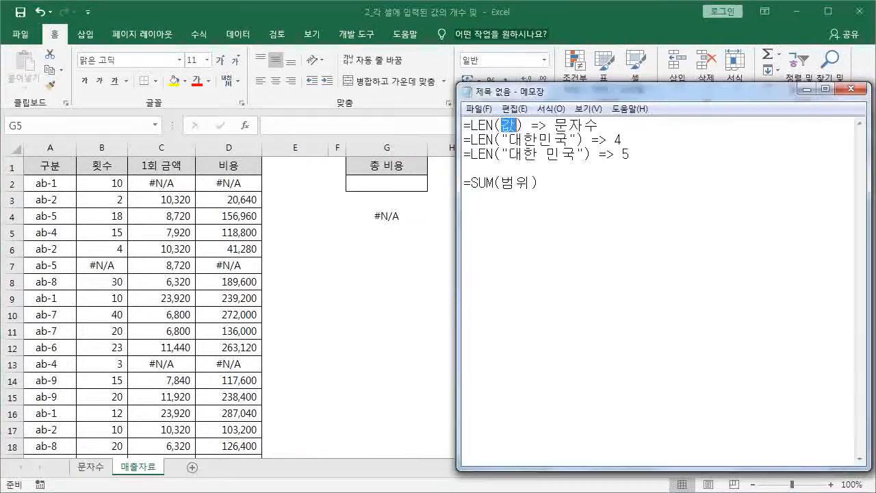
{"action": "left_click", "coordinate": [565, 205]}
{"action": "type", "text": "=IFERROR("}
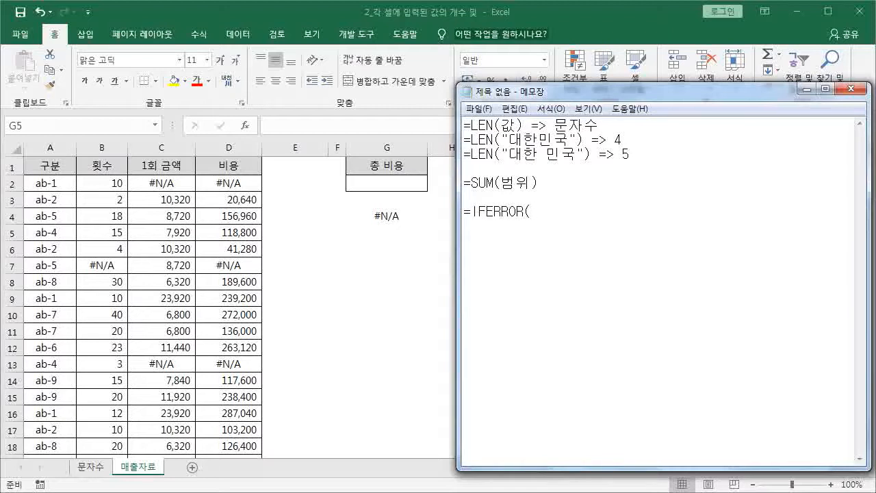
{"action": "type", "text": "값1,값2)"}
{"action": "left_click_drag", "start_coordinate": [530, 212], "coordinate": [555, 211]}
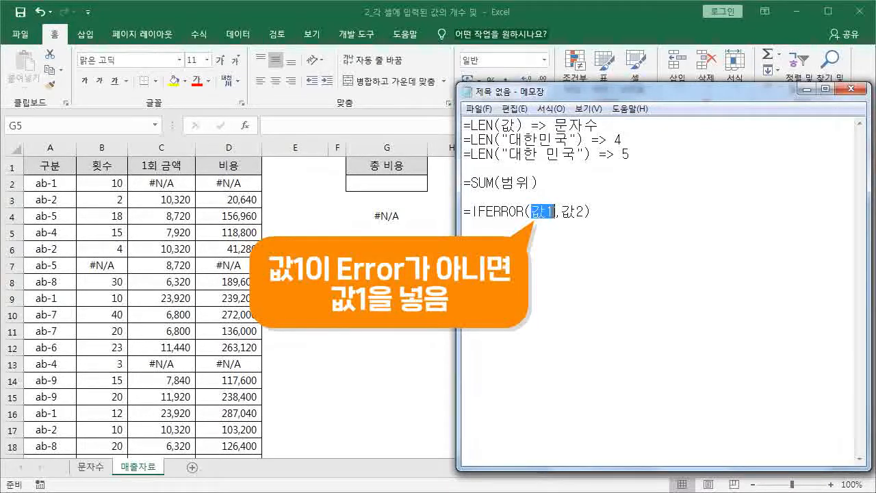
{"action": "left_click", "coordinate": [532, 212]}
{"action": "left_click_drag", "start_coordinate": [533, 211], "coordinate": [586, 213]}
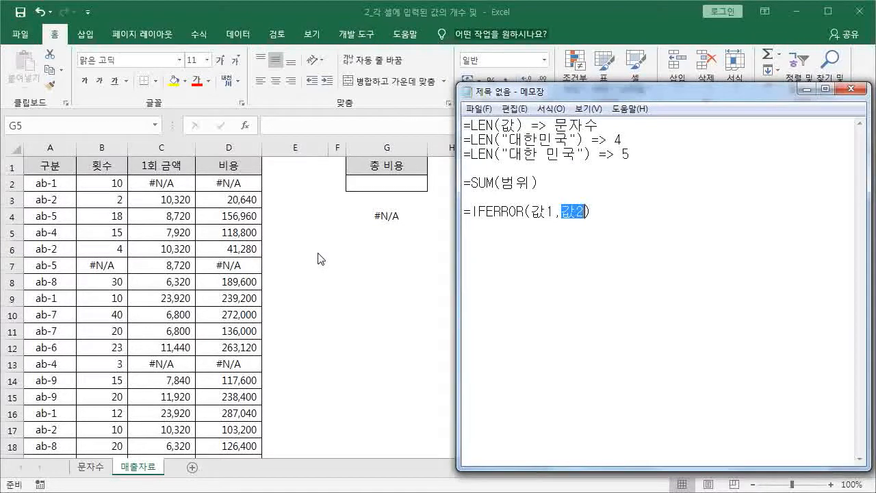
Step: Switch back to Excel and enter =IFERROR(D2,0) in cell E2
{"action": "left_click", "coordinate": [375, 236]}
{"action": "left_click", "coordinate": [301, 184]}
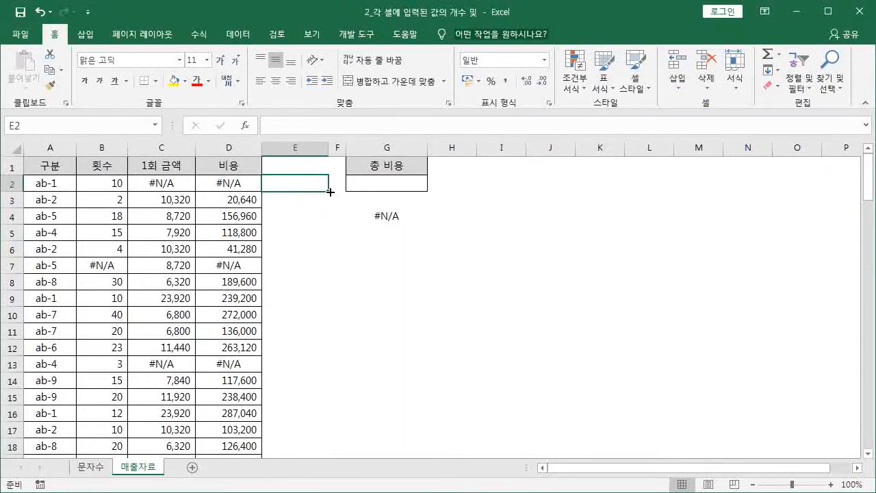
{"action": "type", "text": "=IF"}
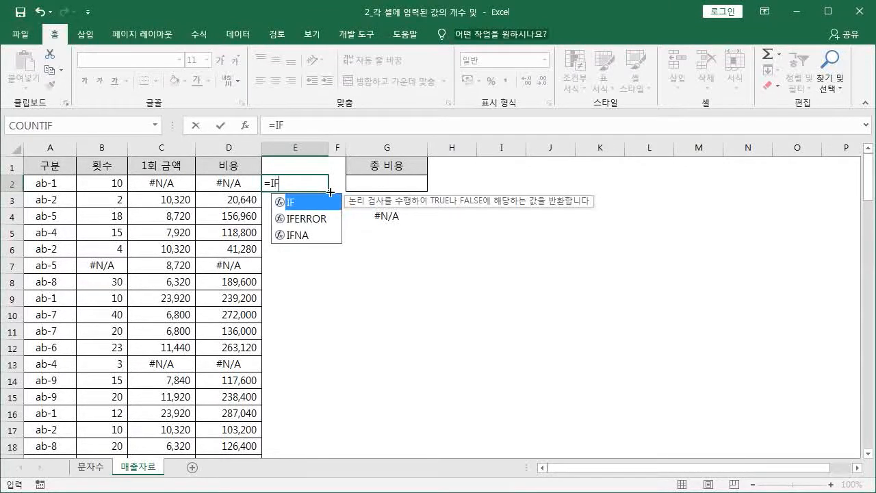
{"action": "key", "text": "Down"}
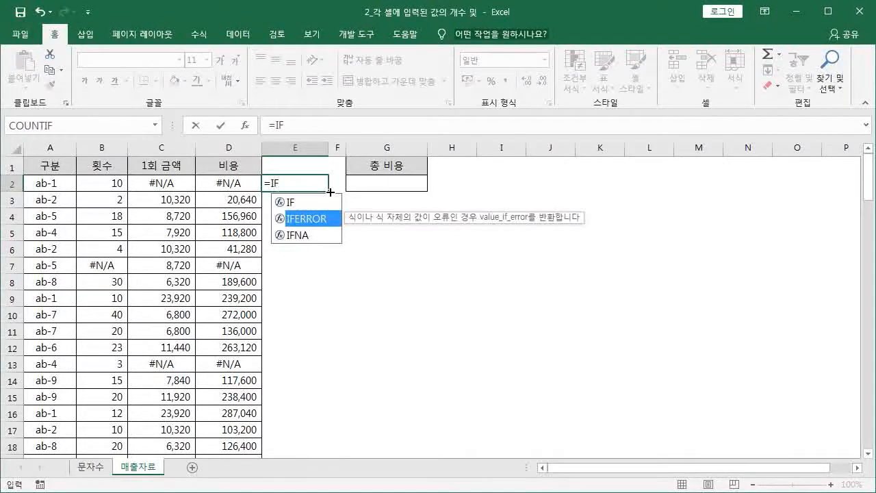
{"action": "key", "text": "Tab"}
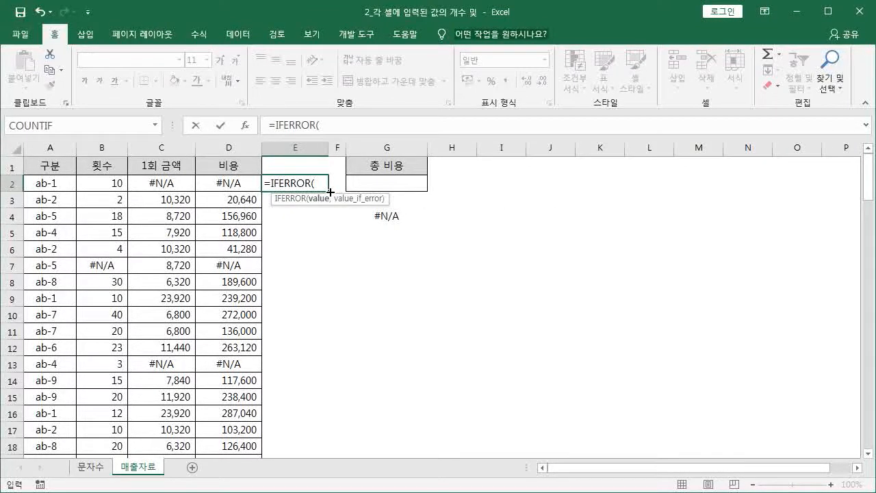
{"action": "left_click", "coordinate": [223, 184]}
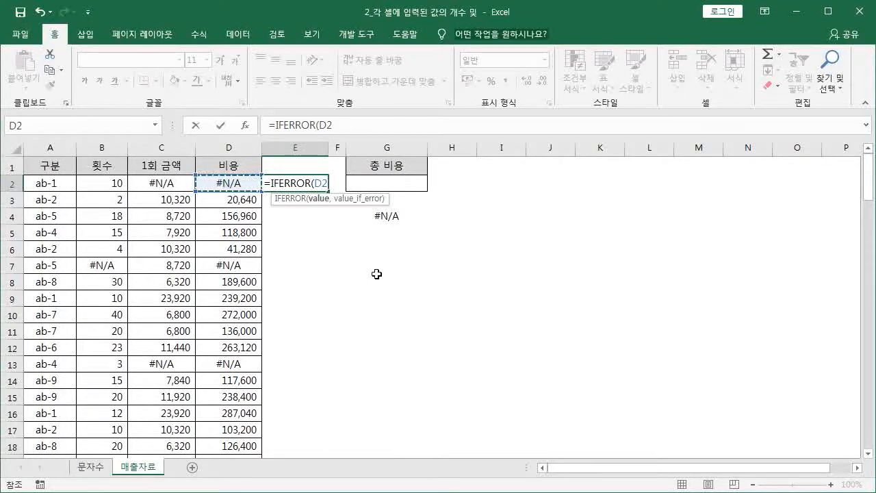
{"action": "type", "text": ","}
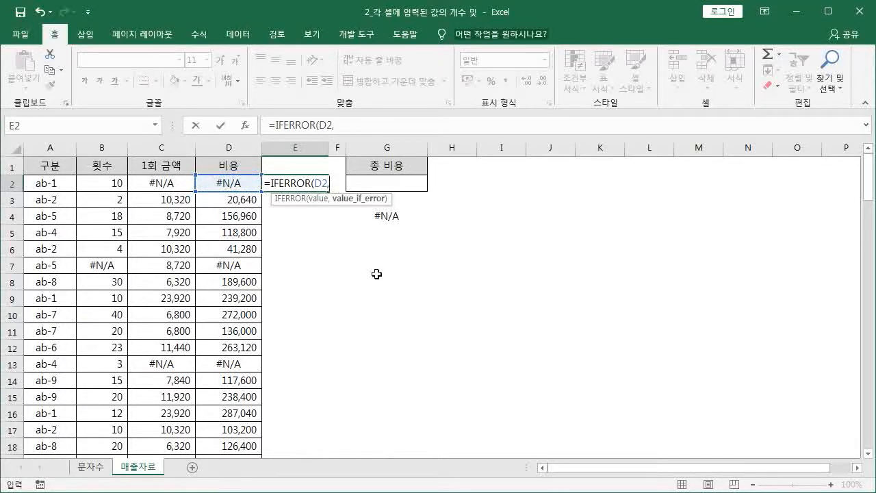
{"action": "type", "text": "0)"}
{"action": "key", "text": "Return"}
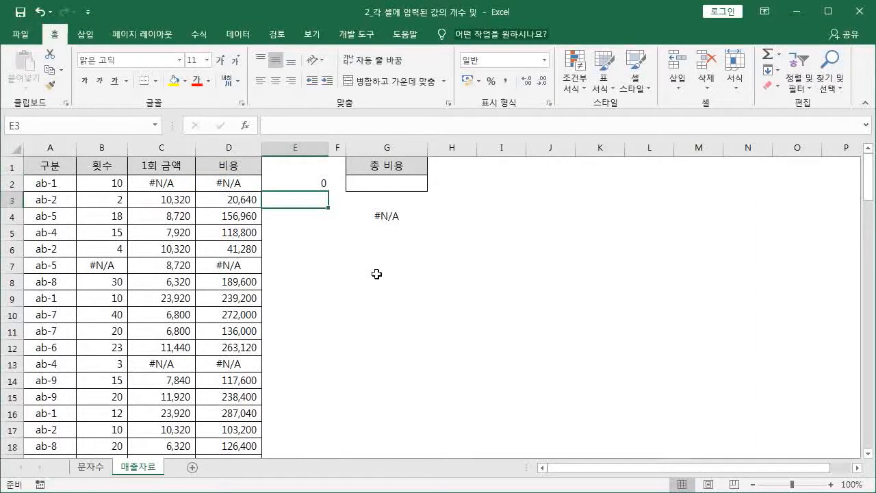
Step: Enter =IFERROR(D3,0) in cell E3 to apply the same error check to the next row
{"action": "type", "text": "="}
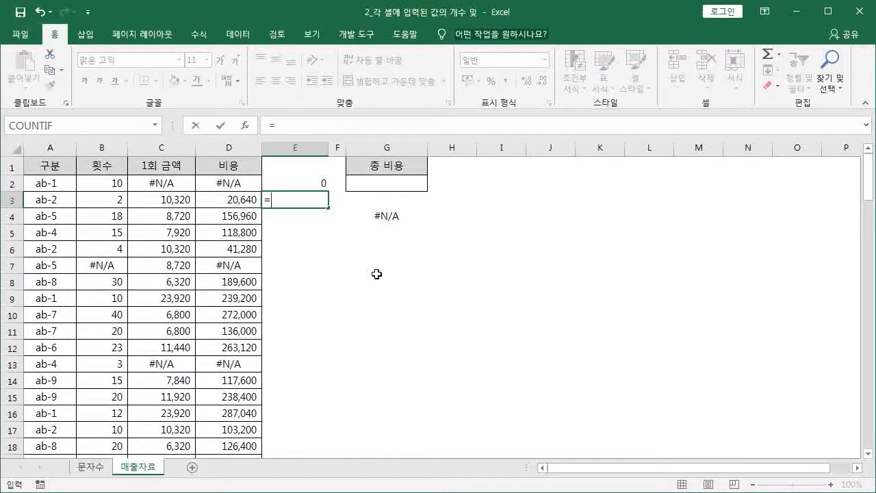
{"action": "type", "text": "I"}
{"action": "key", "text": "Down"}
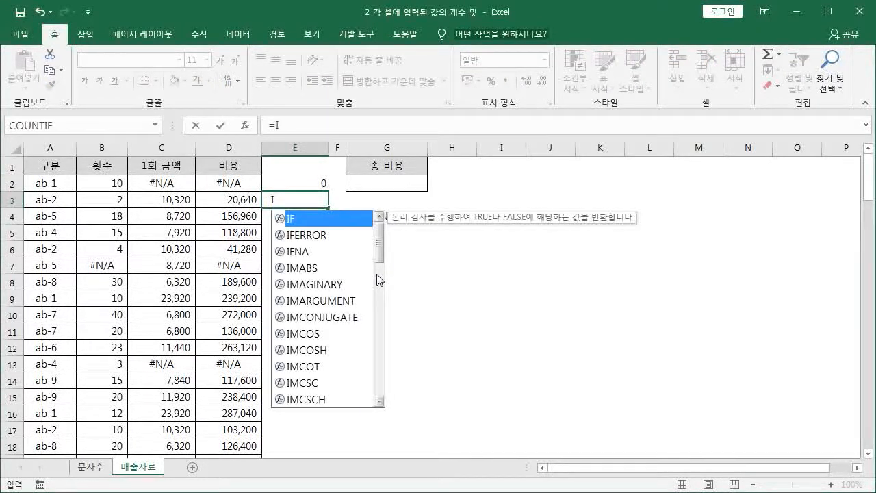
{"action": "key", "text": "Tab"}
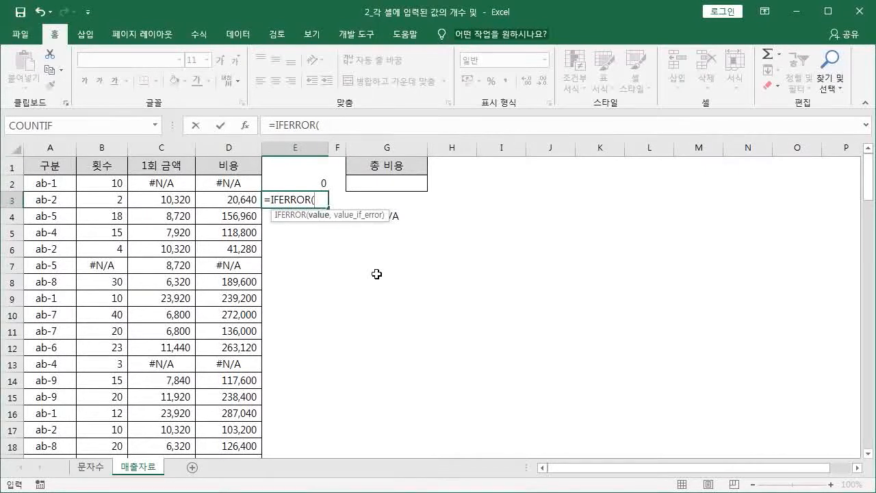
{"action": "left_click", "coordinate": [236, 202]}
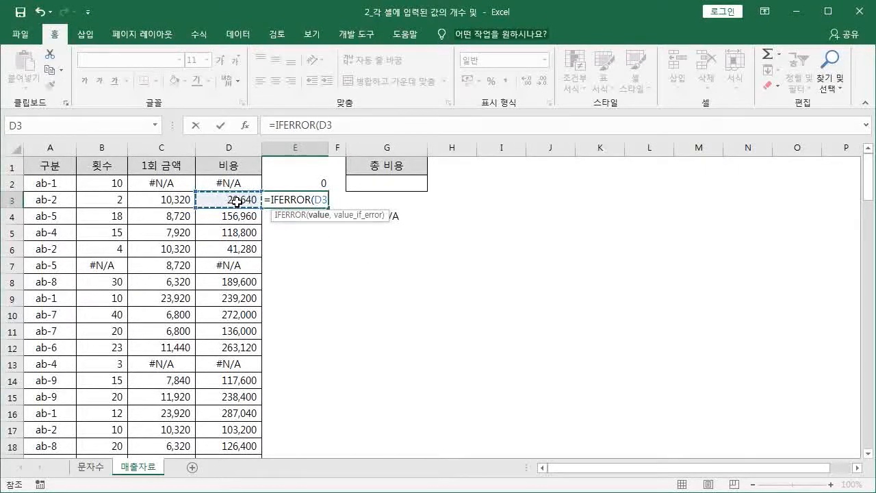
{"action": "type", "text": ","}
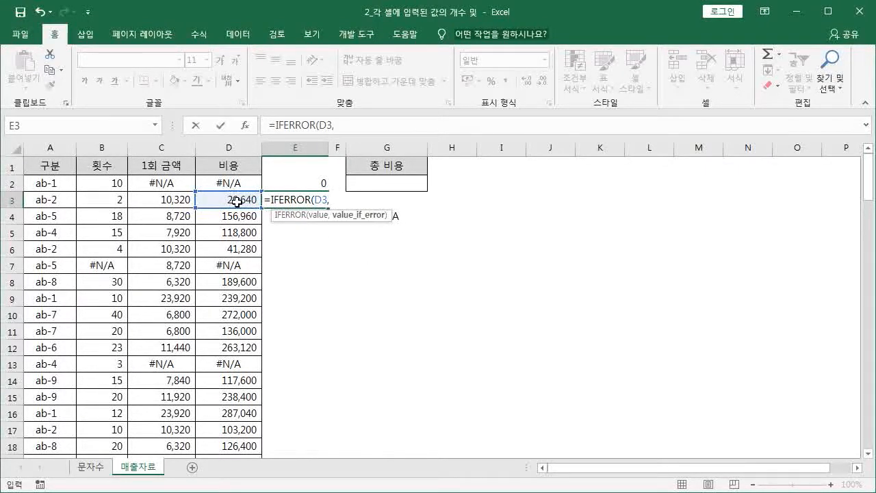
{"action": "type", "text": "0)"}
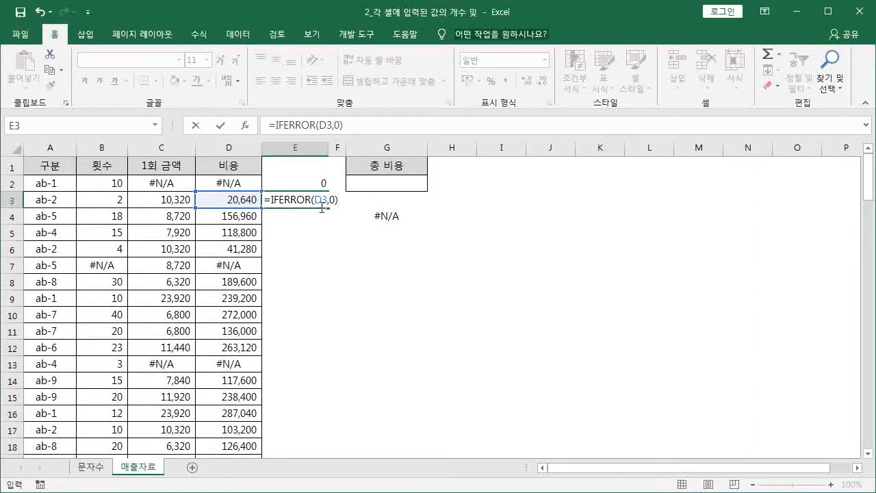
{"action": "key", "text": "Return"}
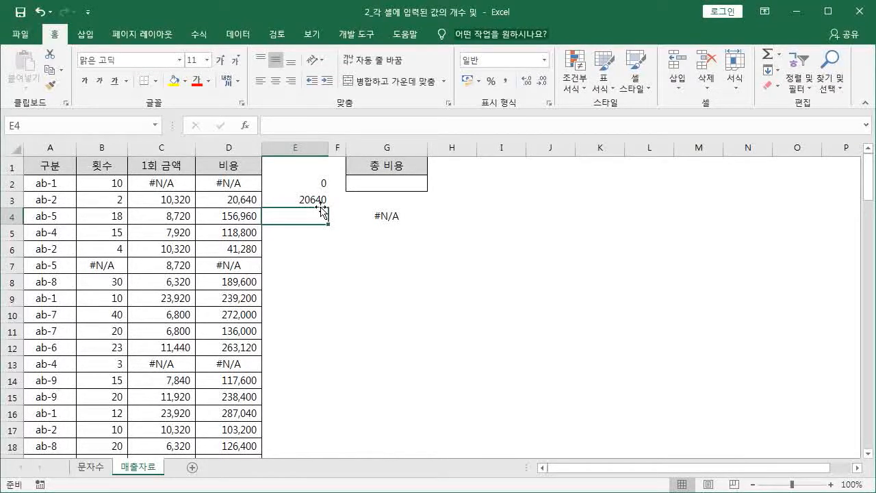
Step: Write the formula =IFERROR(D2:D101,0) in cell G2 under 총 비용, leaving the cell in edit mode
{"action": "left_click", "coordinate": [390, 186]}
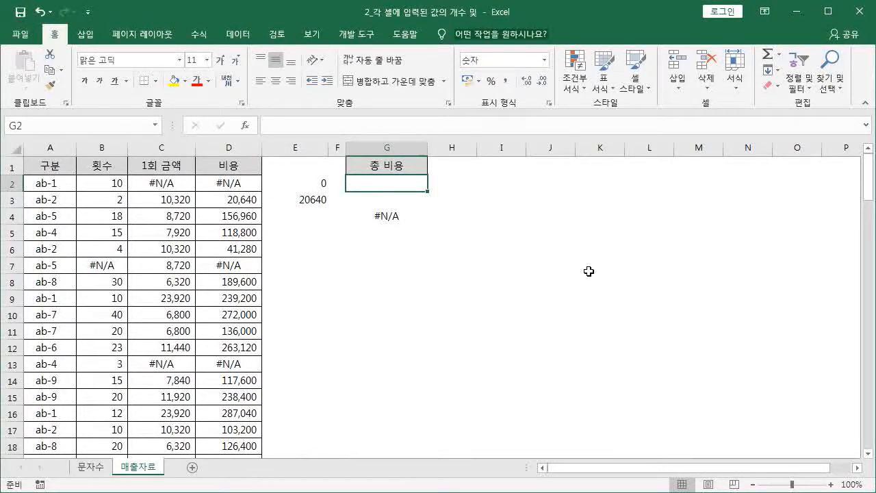
{"action": "type", "text": "="}
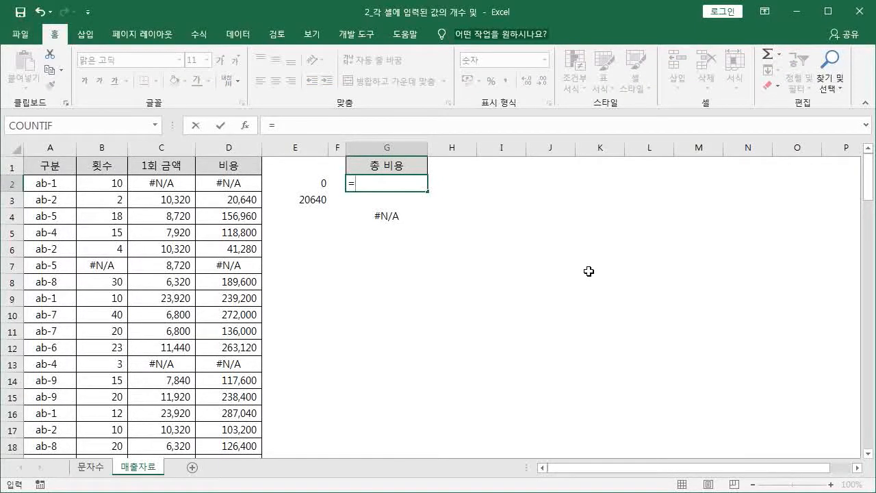
{"action": "type", "text": "IF"}
{"action": "key", "text": "Down"}
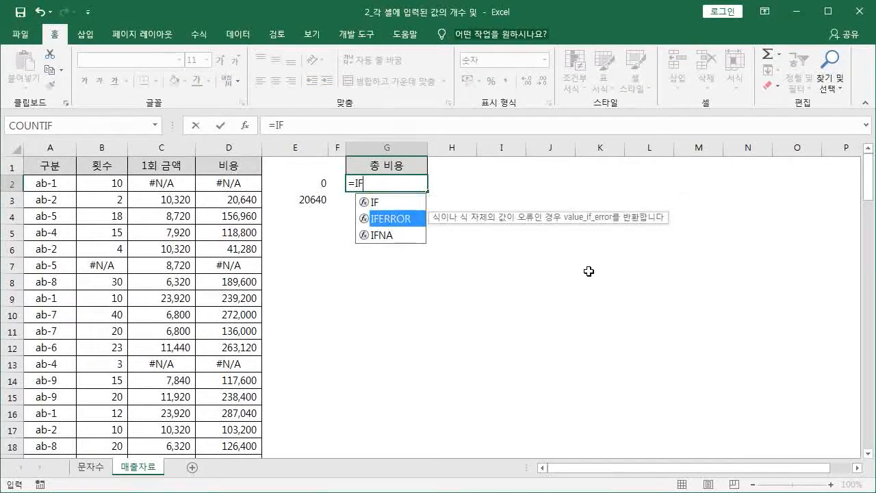
{"action": "key", "text": "Tab"}
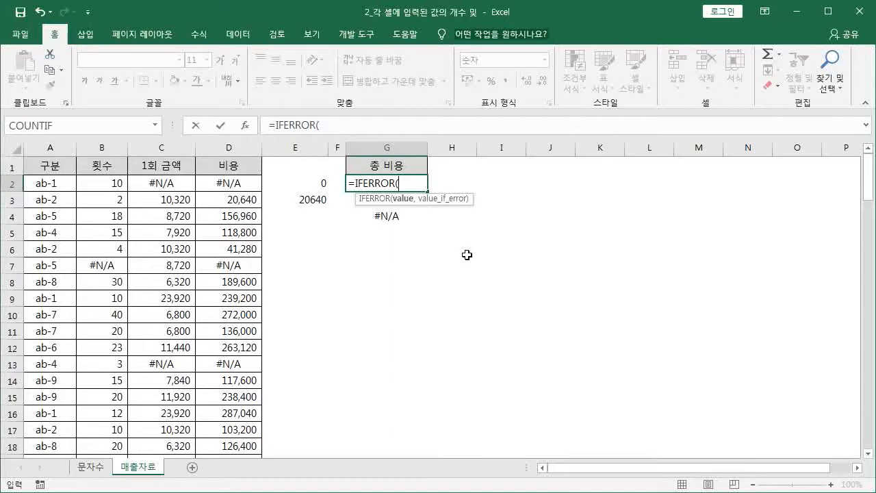
{"action": "left_click", "coordinate": [243, 185]}
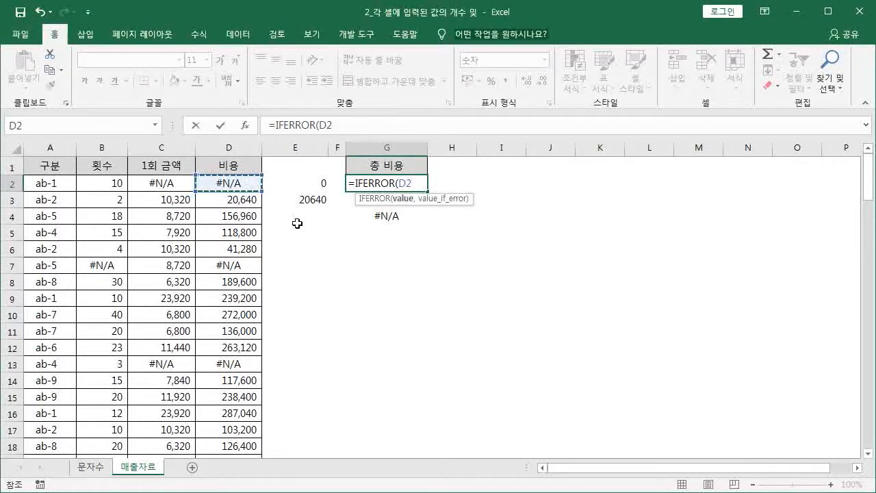
{"action": "key", "text": "ctrl+shift+Down"}
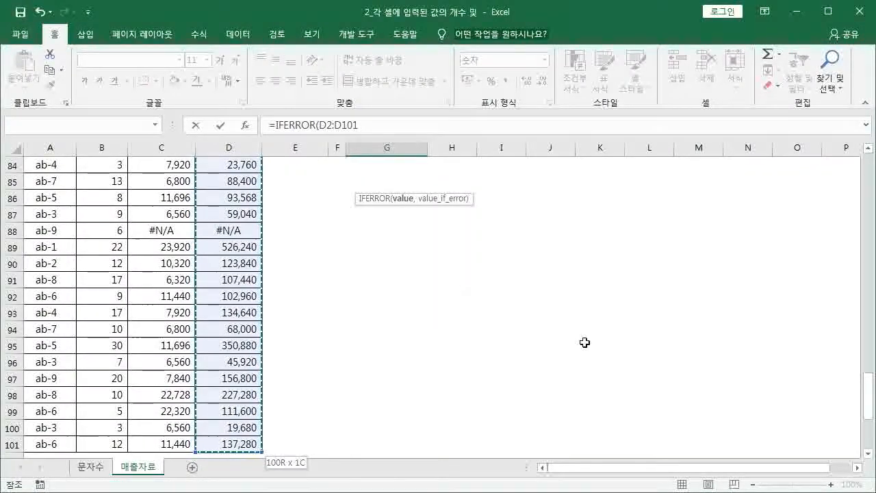
{"action": "left_click_drag", "start_coordinate": [867, 397], "coordinate": [865, 162]}
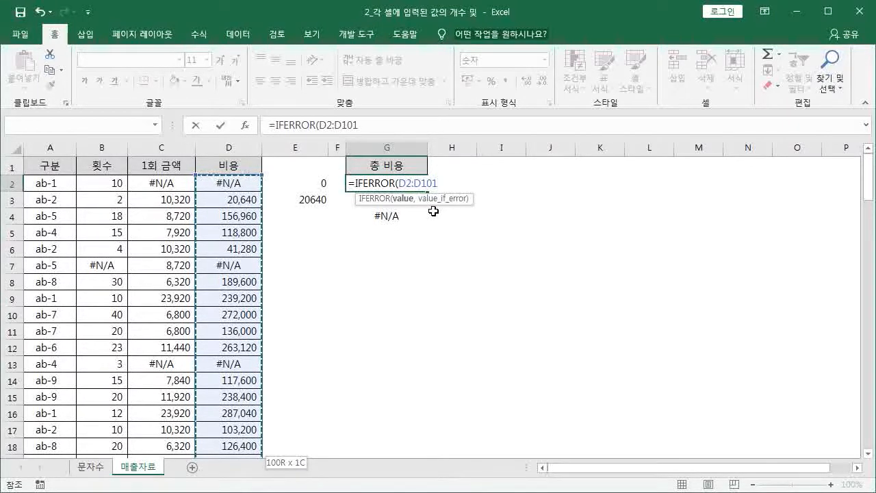
{"action": "type", "text": ",0"}
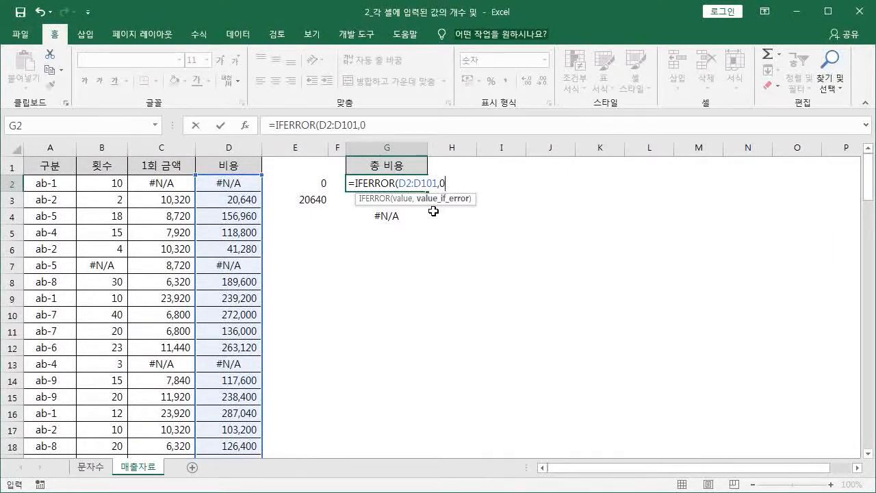
{"action": "type", "text": ")"}
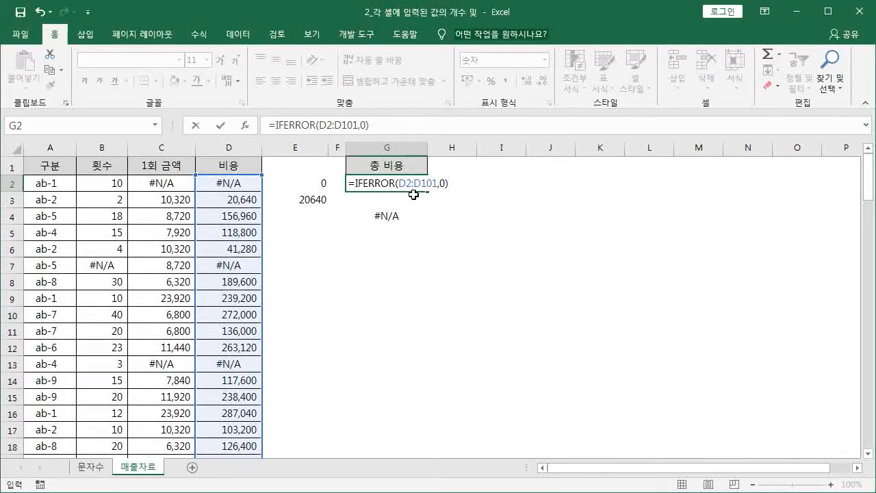
Step: Wrap the IFERROR expression in G2 with SUM and commit =SUM(IFERROR(D2:D101,0)) as an array formula
{"action": "left_click", "coordinate": [350, 183]}
{"action": "type", "text": "SU"}
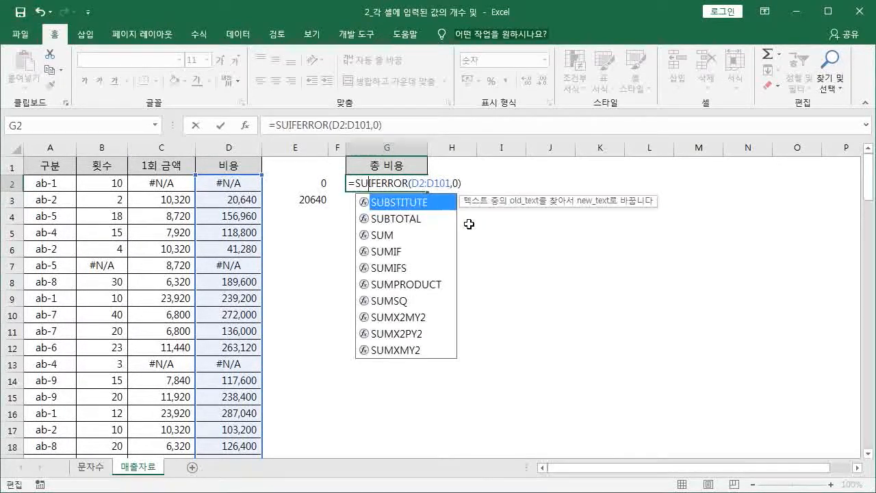
{"action": "type", "text": "M("}
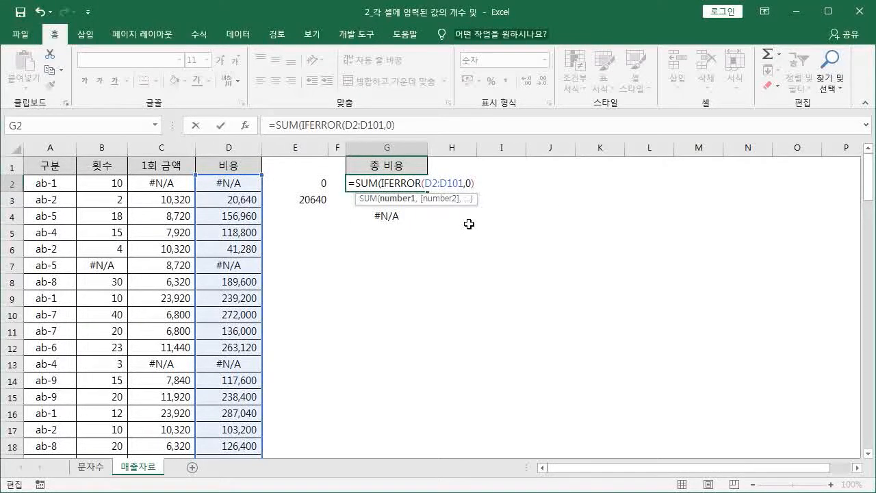
{"action": "left_click", "coordinate": [473, 184]}
{"action": "type", "text": ")"}
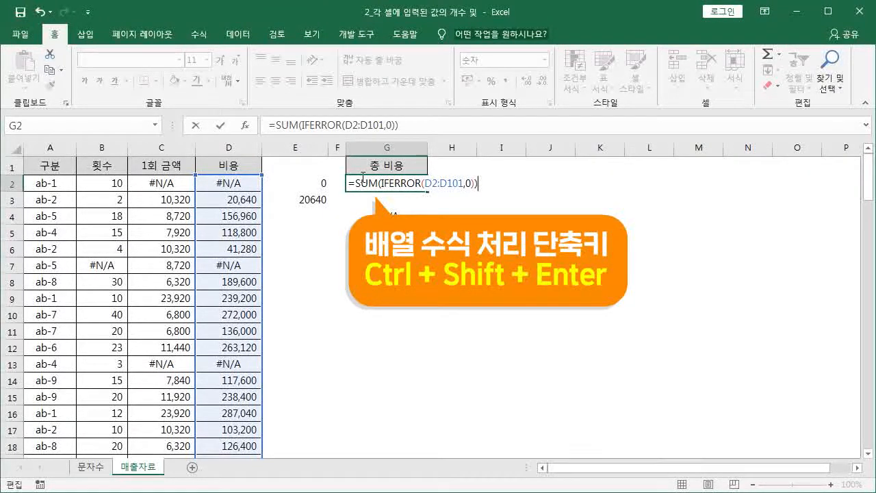
{"action": "key", "text": "ctrl+shift+Return"}
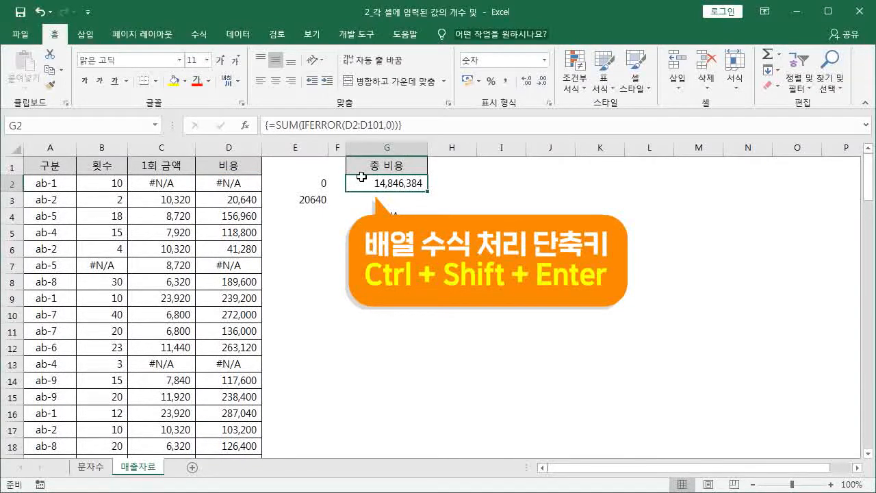